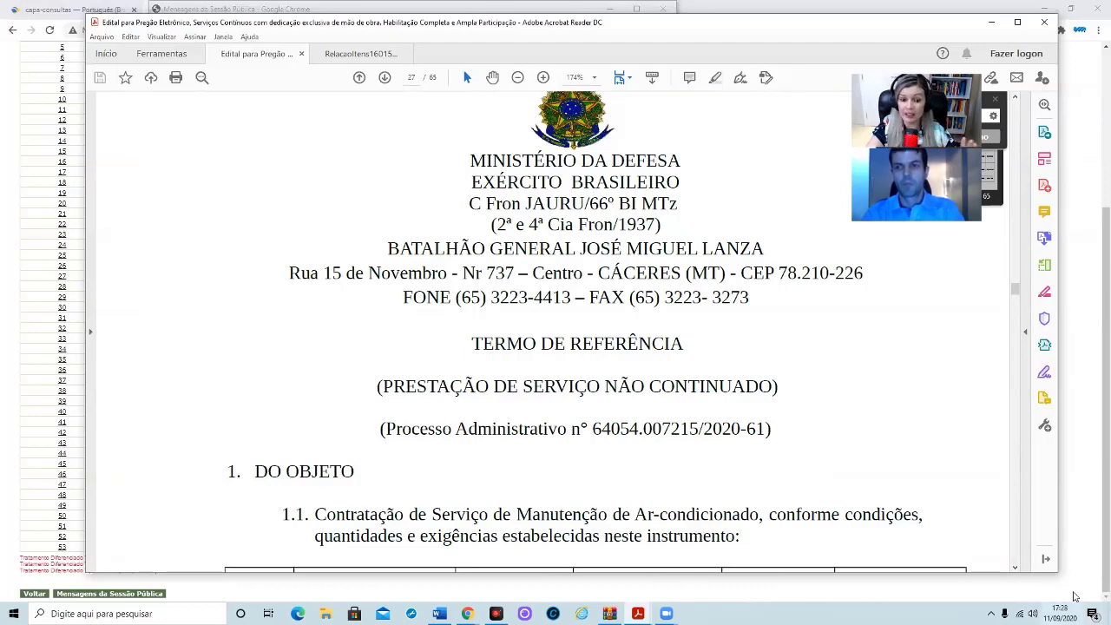
# Examine the air-conditioner installation items at the start of the table in section 1.1 of the Termo de Referência.
pyautogui.scroll(-3, 908, 477)
pyautogui.scroll(-3, 908, 477)
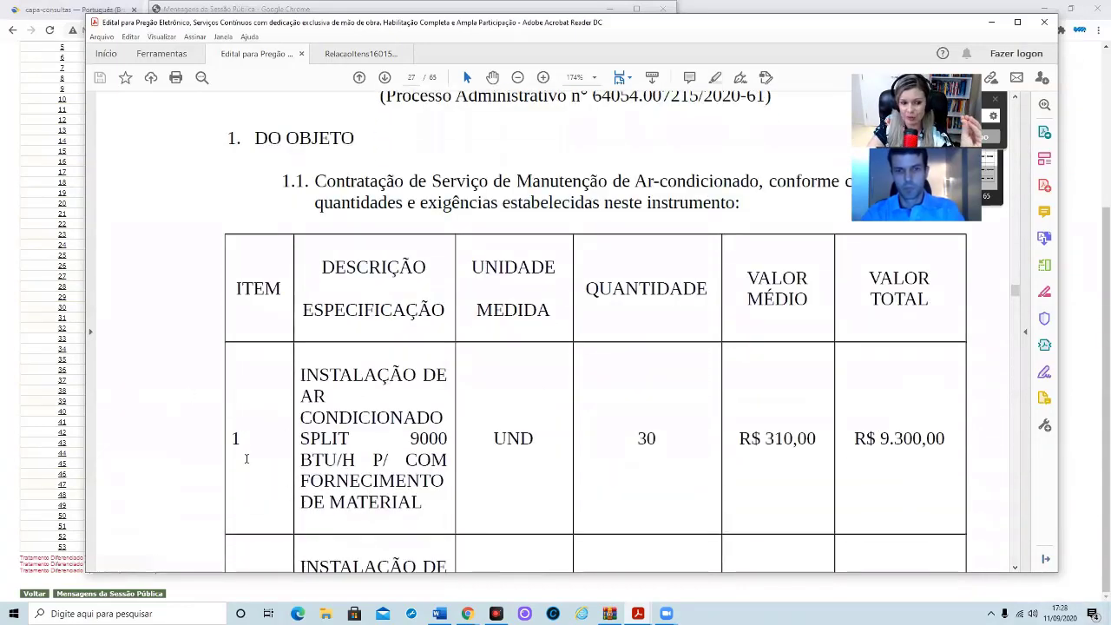
pyautogui.scroll(-2, 243, 454)
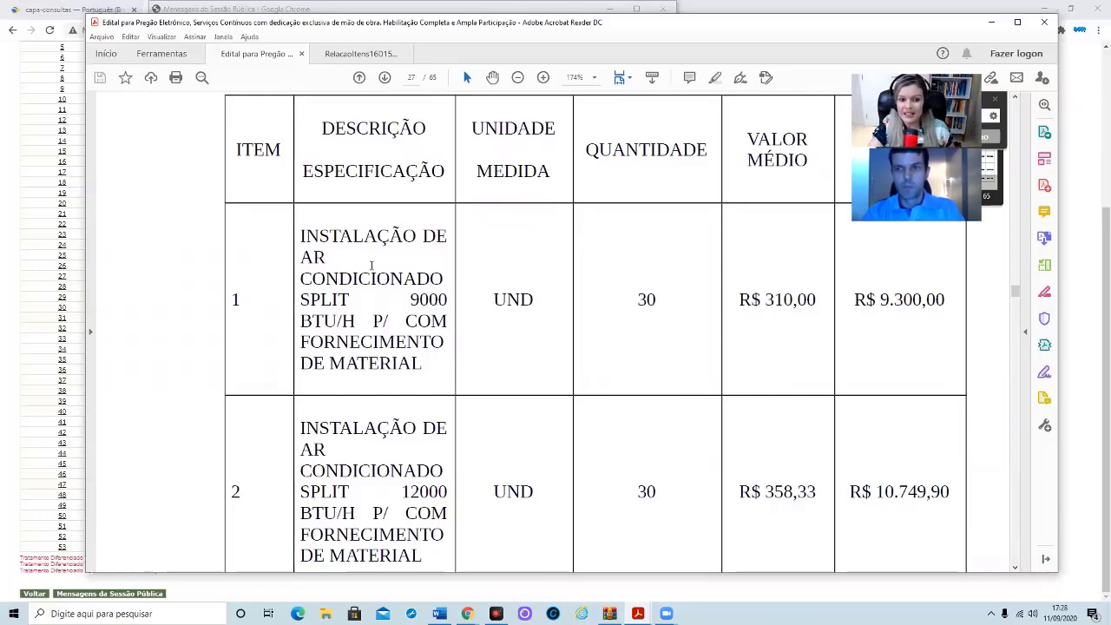
pyautogui.scroll(-1, 434, 315)
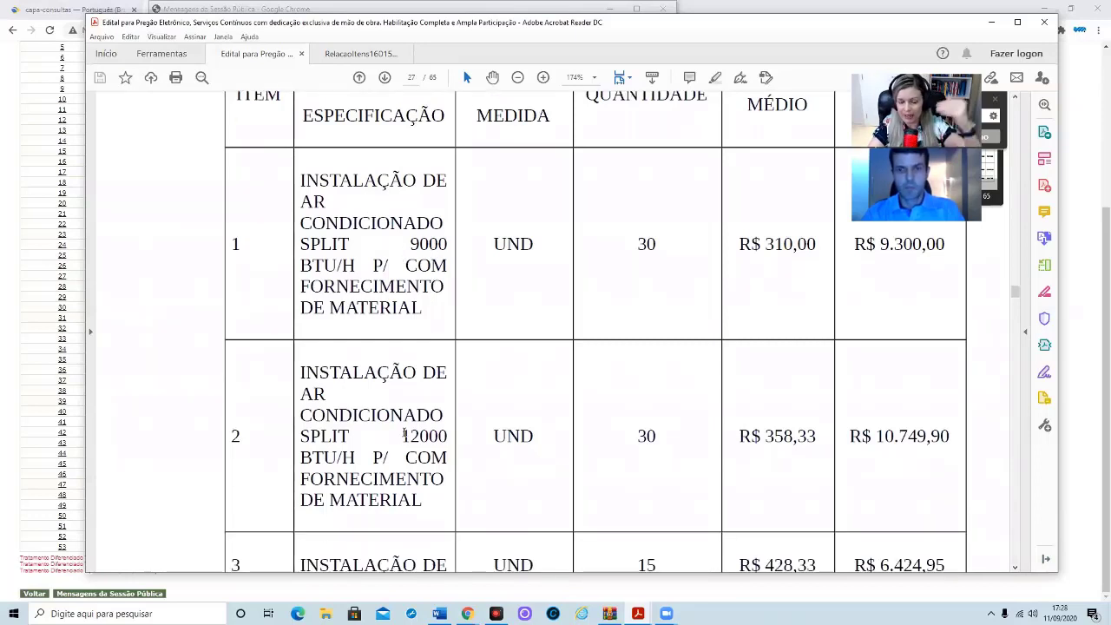
pyautogui.scroll(-6, 421, 438)
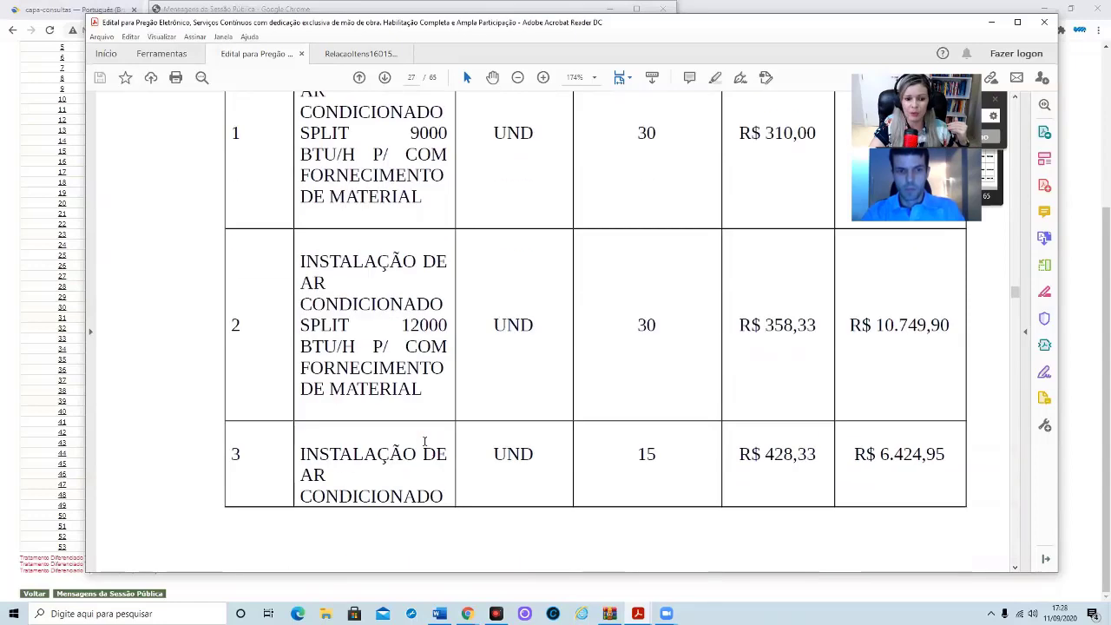
pyautogui.scroll(-5, 422, 445)
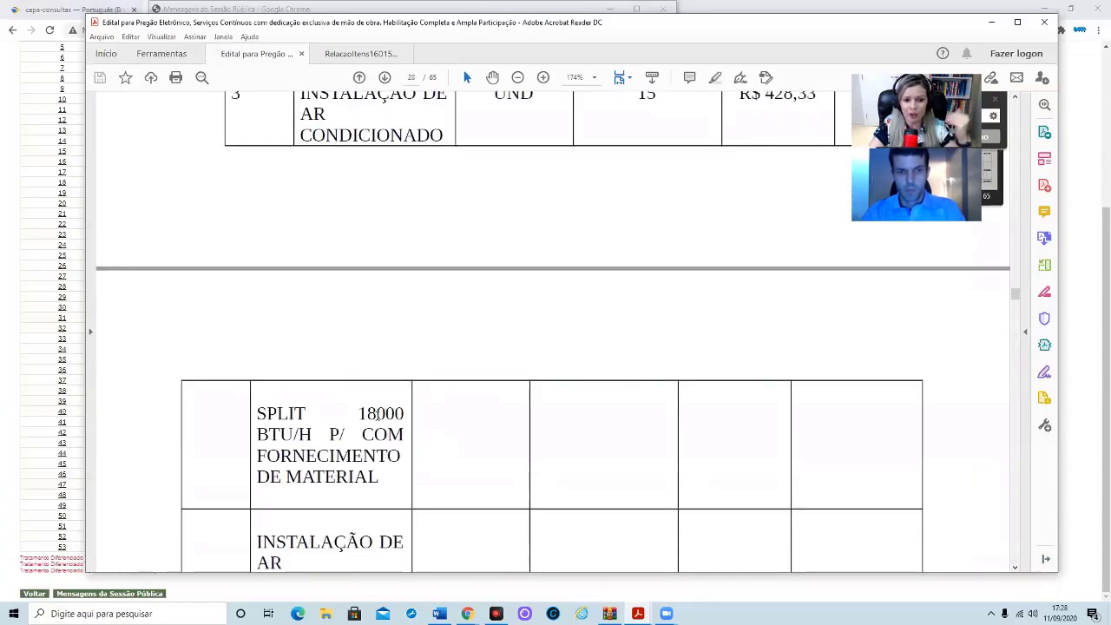
pyautogui.scroll(-3, 382, 412)
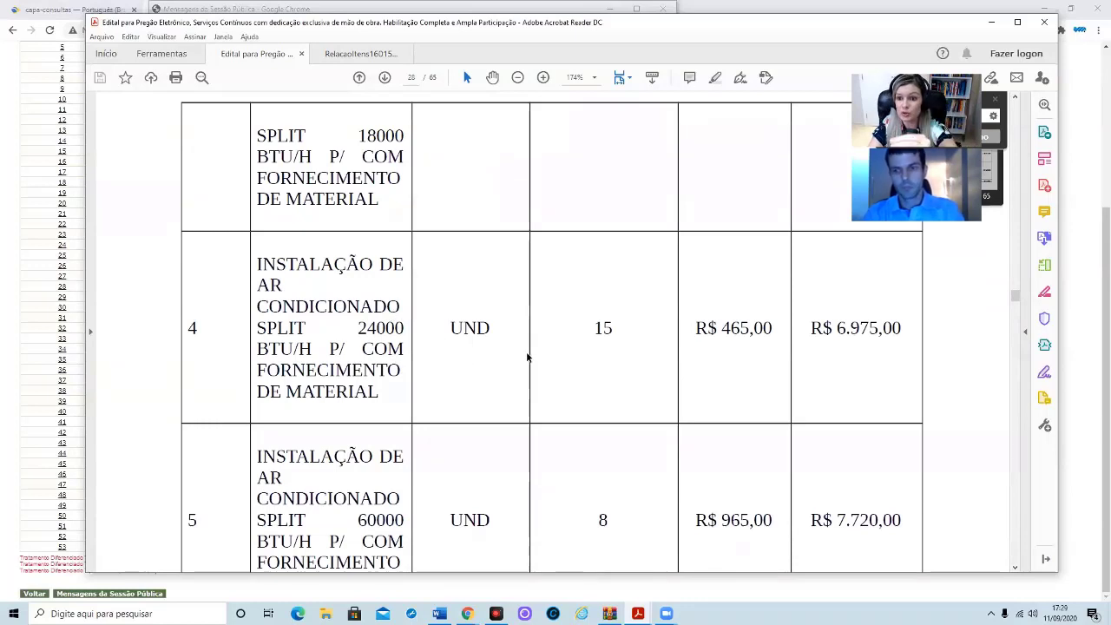
# Highlight the 18000 BTU capacity in item 3's description and check it against the item's first half on the preceding page.
pyautogui.scroll(1, 543, 353)
pyautogui.moveTo(356, 191); pyautogui.dragTo(402, 201)
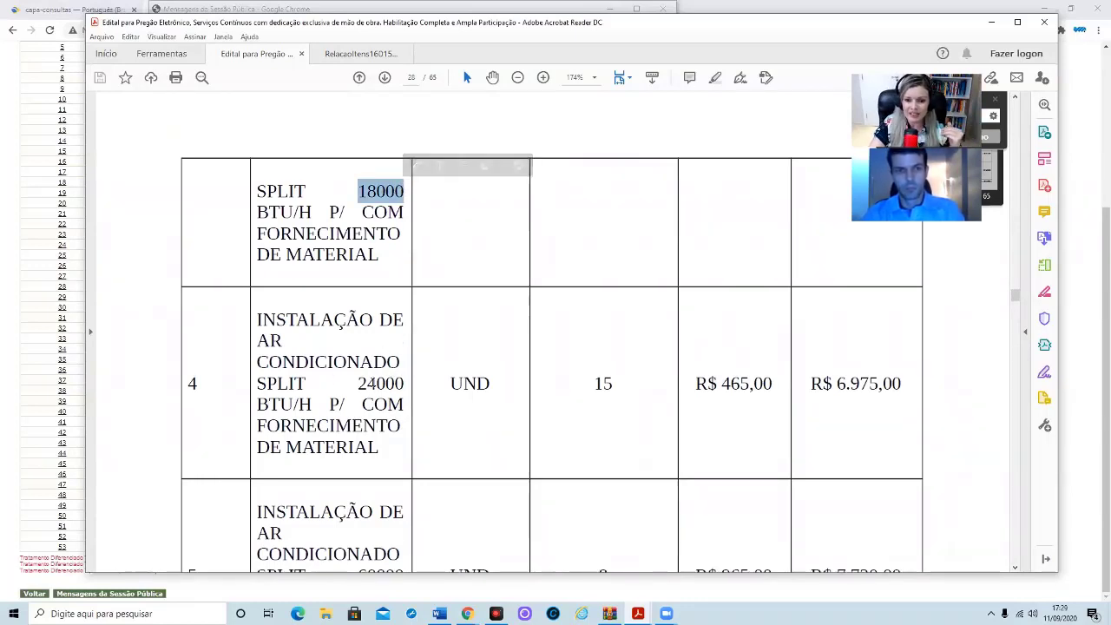
pyautogui.scroll(3, 451, 395)
pyautogui.scroll(3, 469, 400)
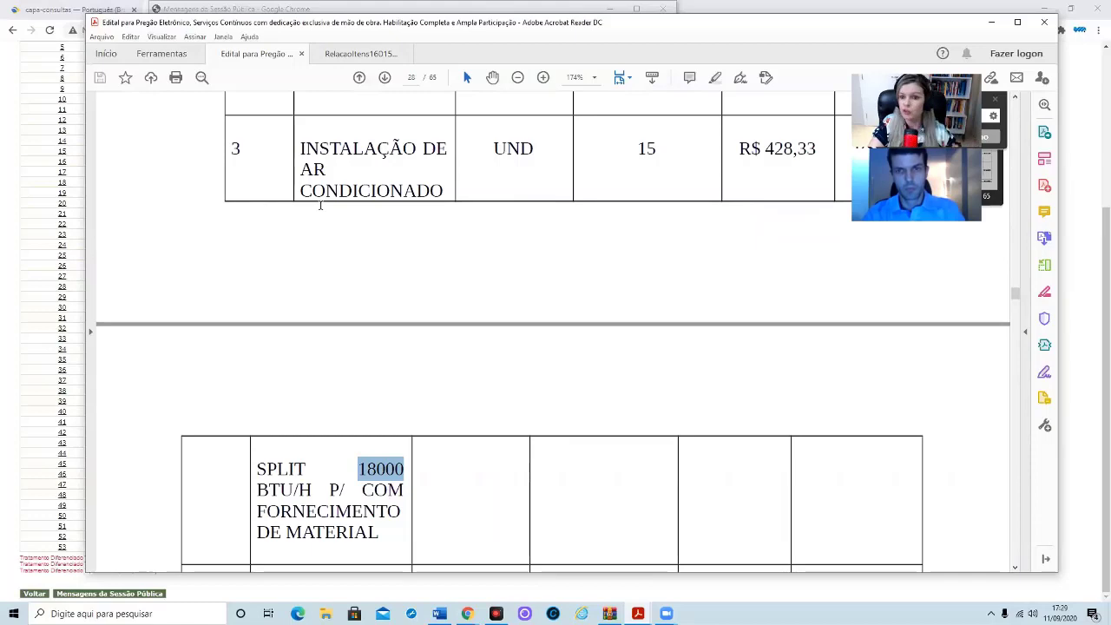
pyautogui.scroll(-8, 372, 264)
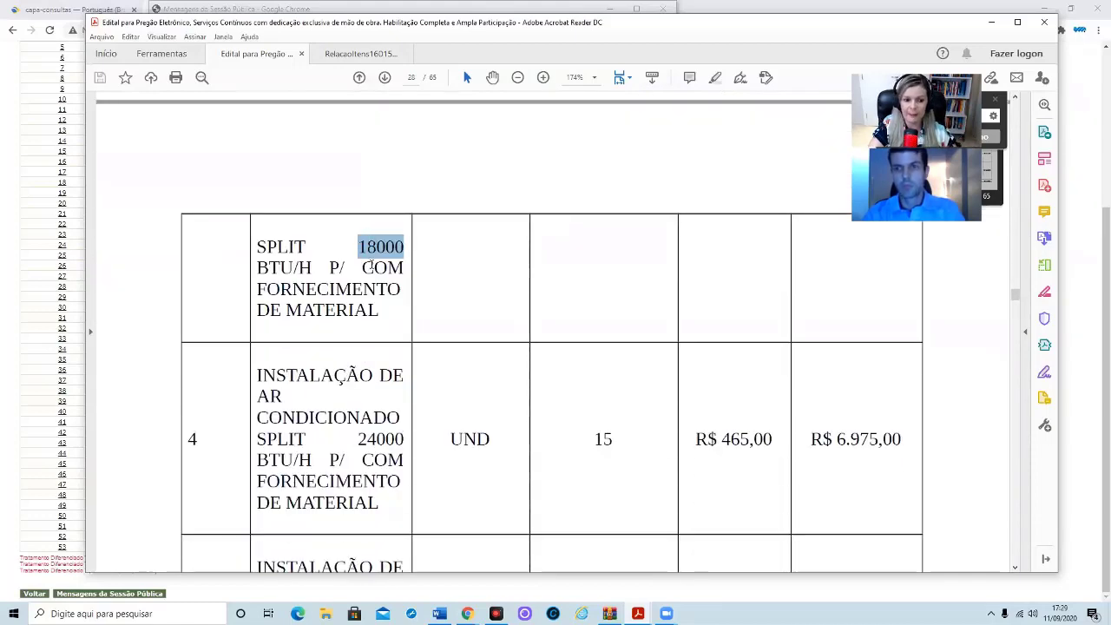
# Review the remaining table items through item 53 and highlight the overall total value.
pyautogui.scroll(-6, 372, 264)
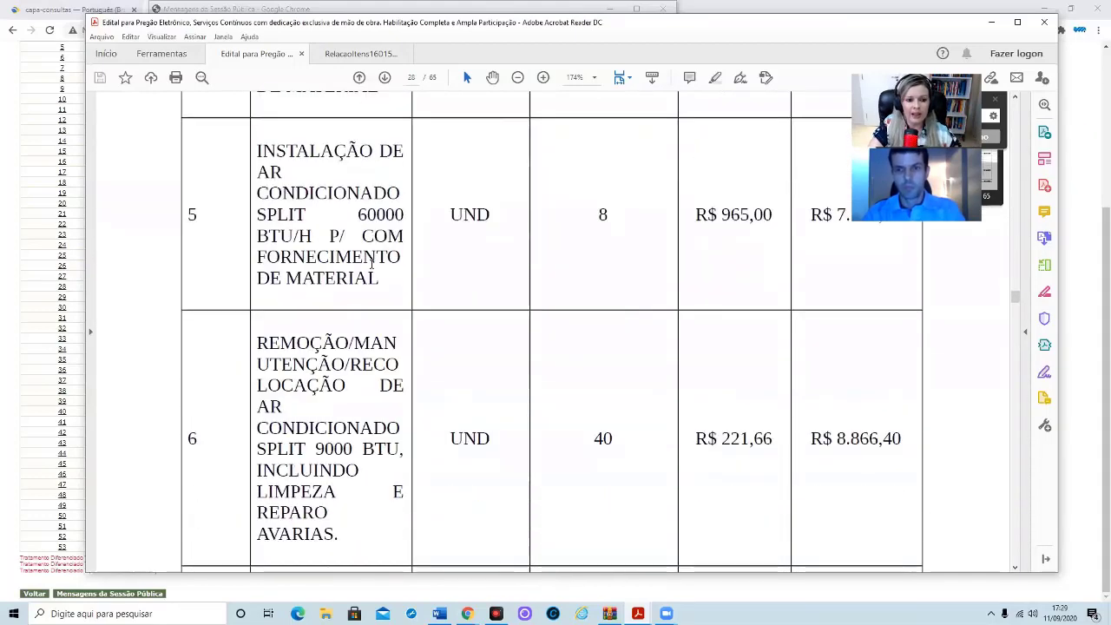
pyautogui.scroll(-4, 371, 264)
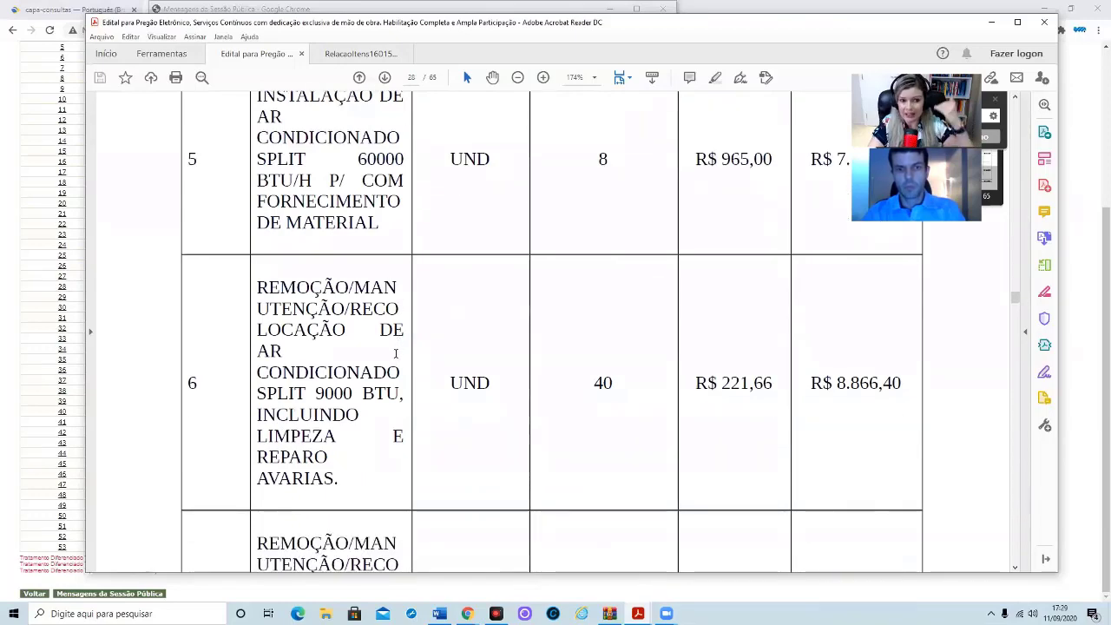
pyautogui.scroll(-8, 396, 359)
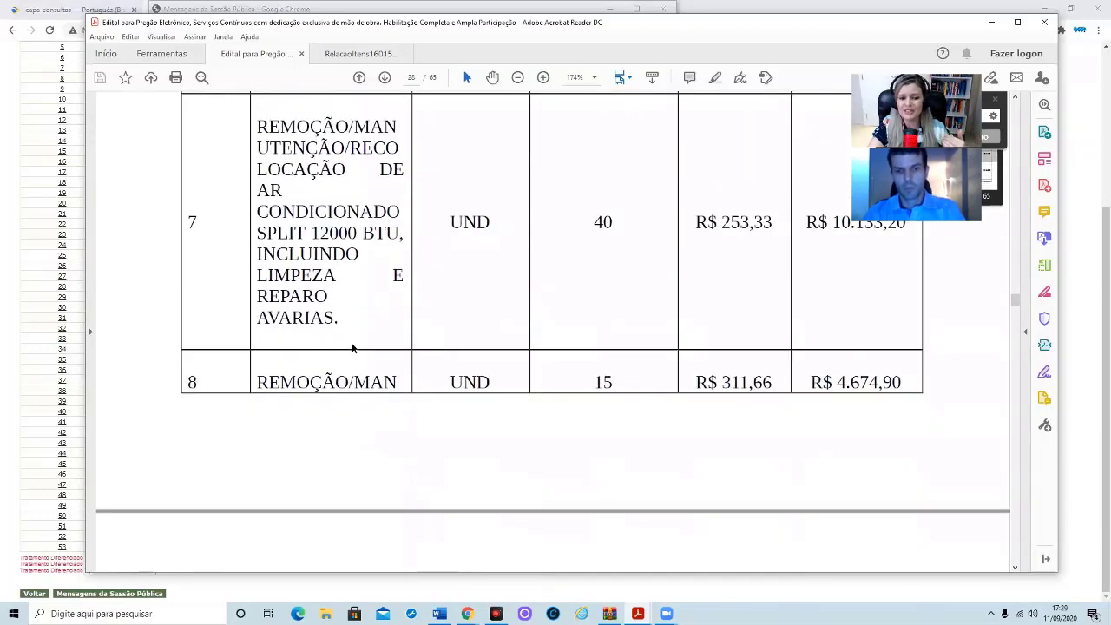
pyautogui.scroll(-16, 352, 344)
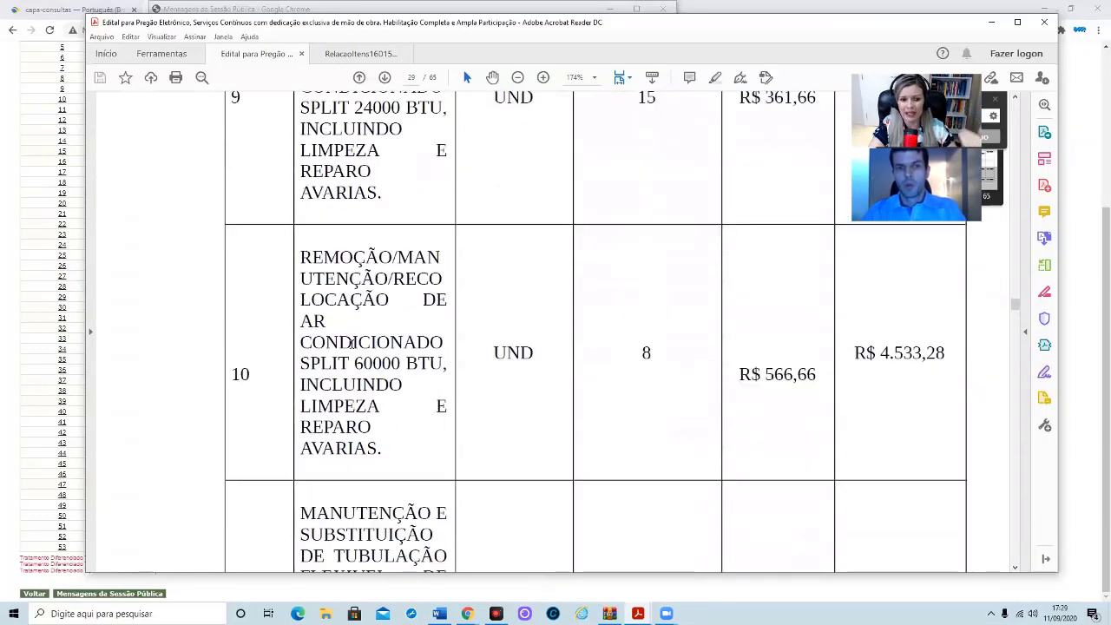
pyautogui.scroll(-12, 352, 344)
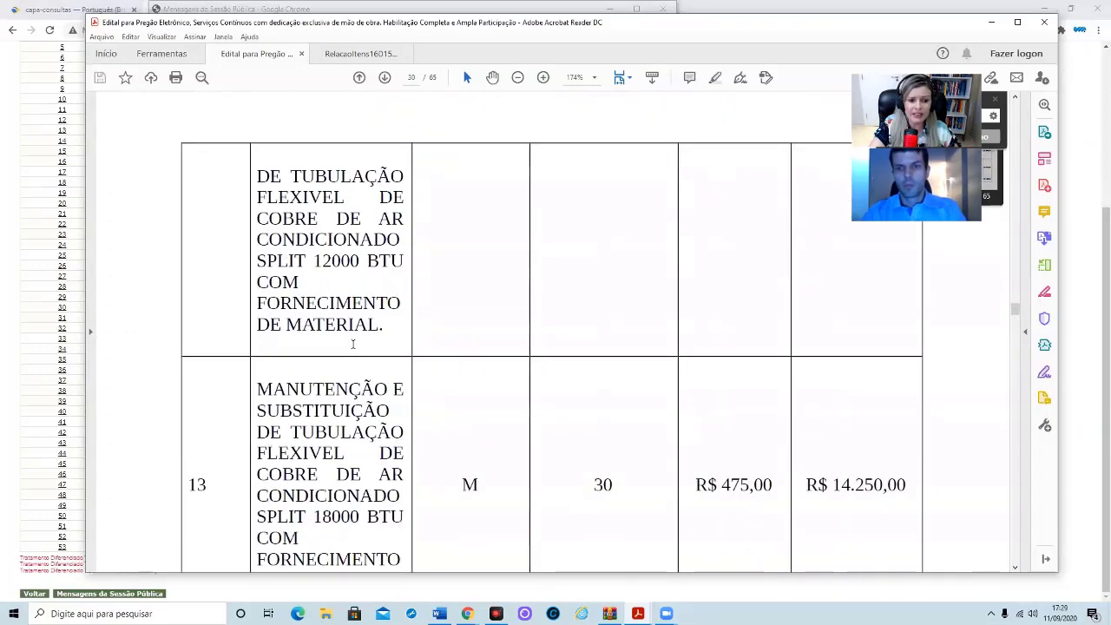
pyautogui.scroll(-1, 354, 342)
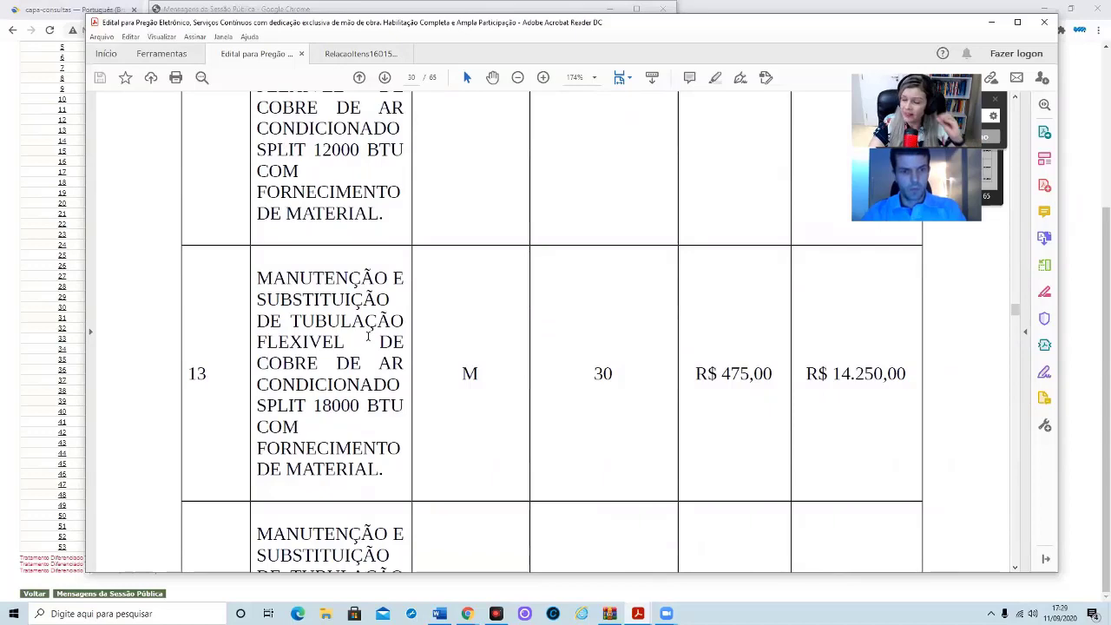
pyautogui.scroll(-15, 368, 336)
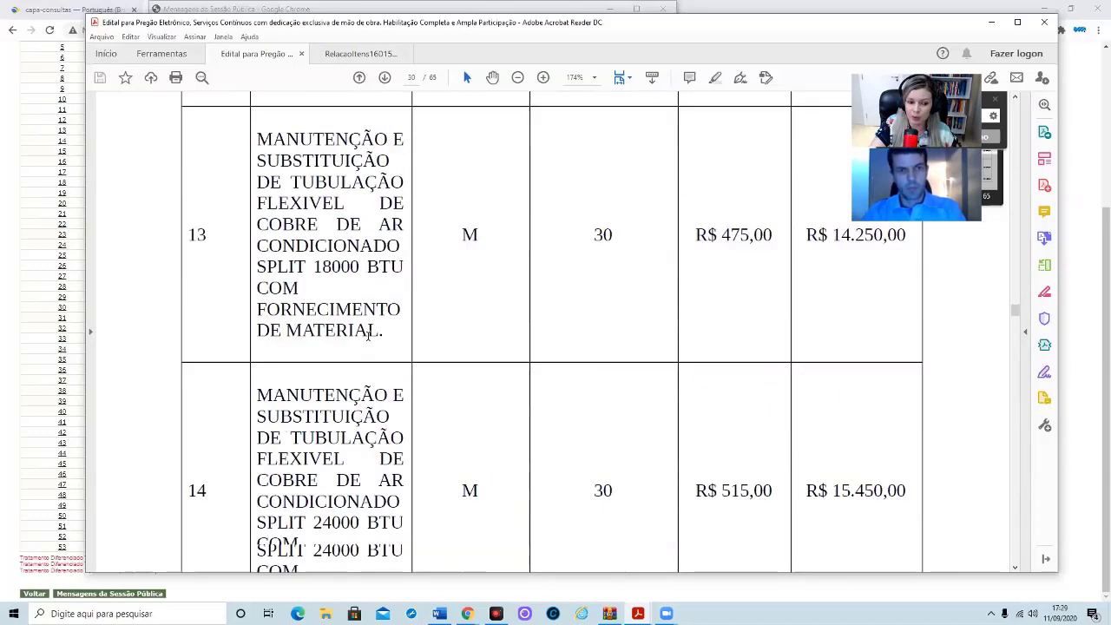
pyautogui.scroll(-20, 368, 339)
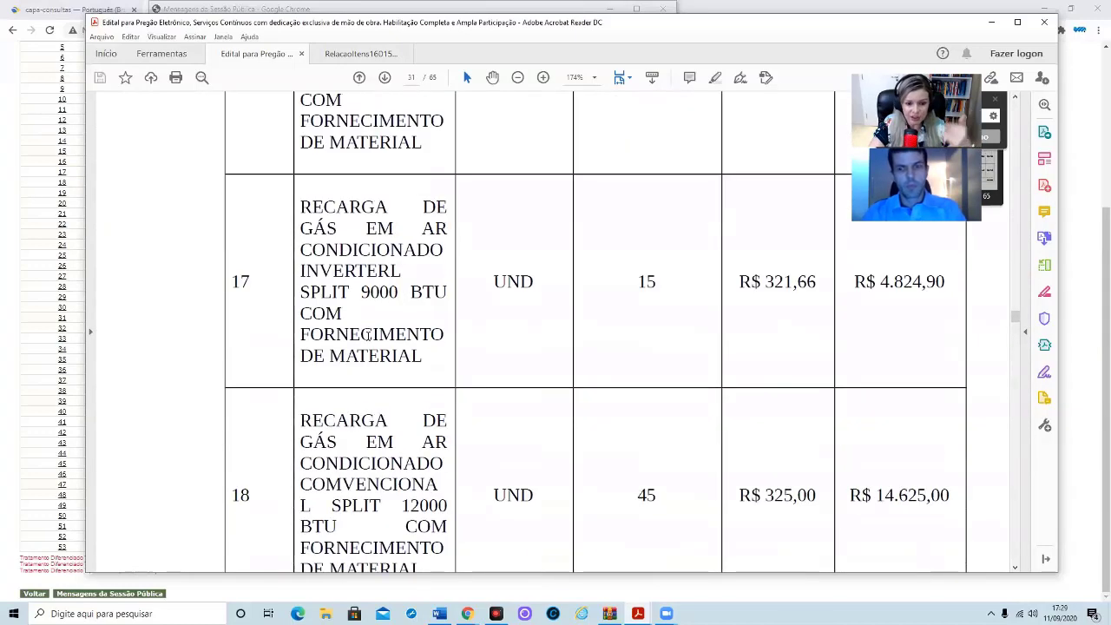
pyautogui.scroll(-20, 368, 336)
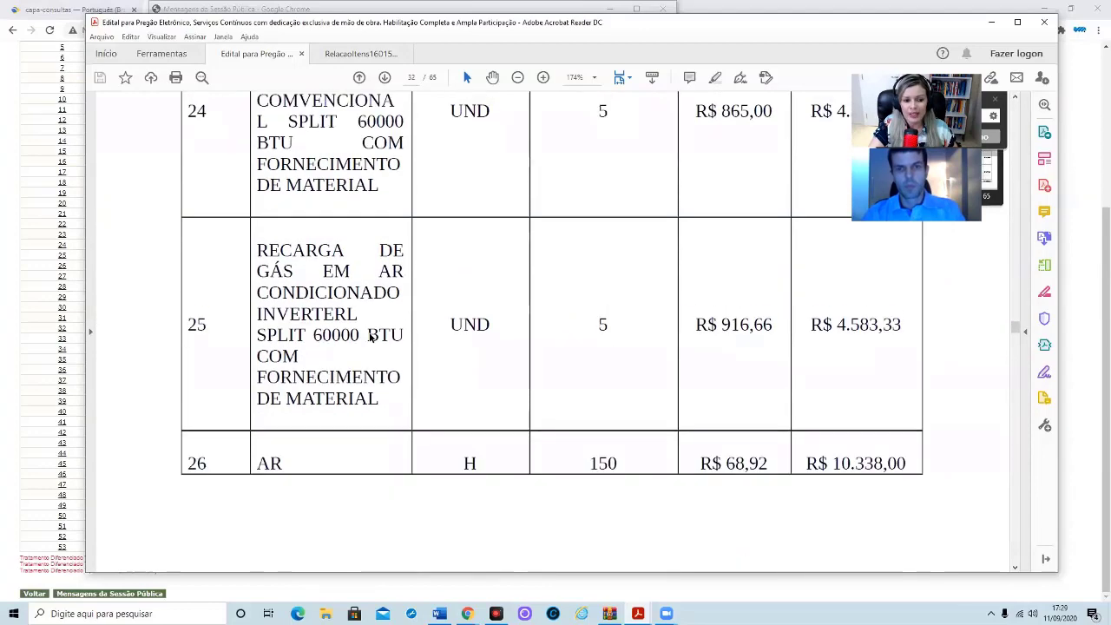
pyautogui.scroll(-20, 368, 334)
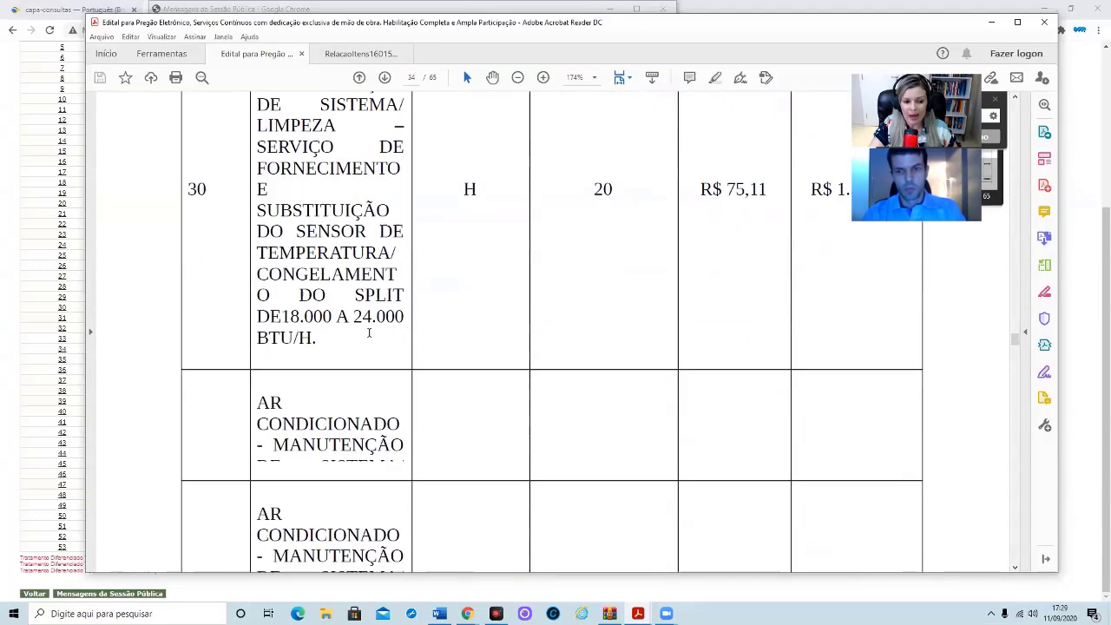
pyautogui.scroll(-20, 369, 333)
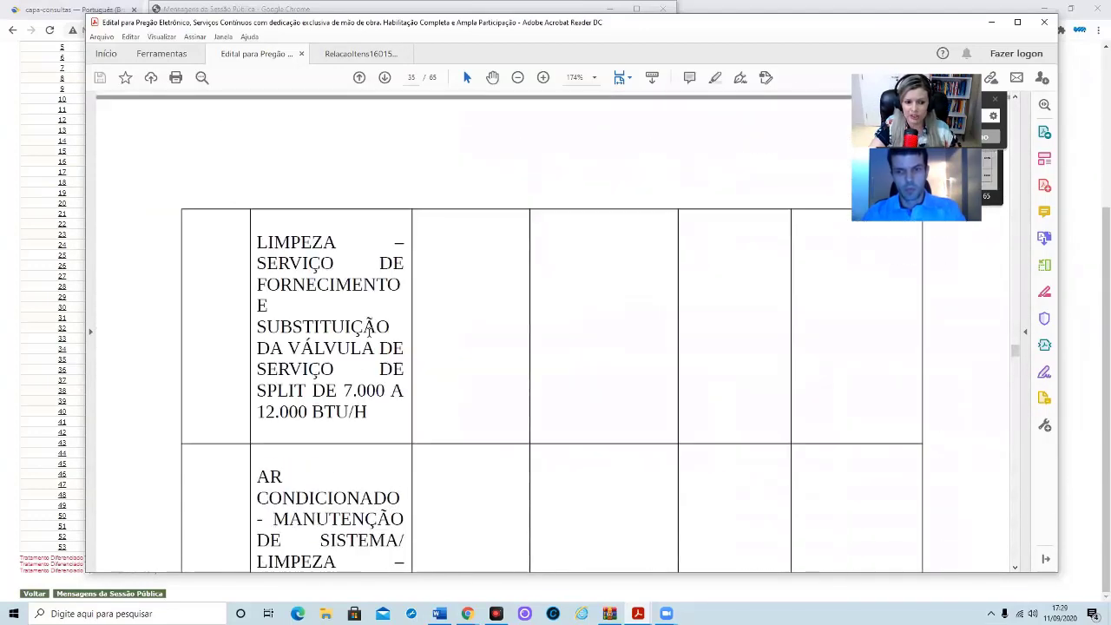
pyautogui.scroll(-20, 369, 333)
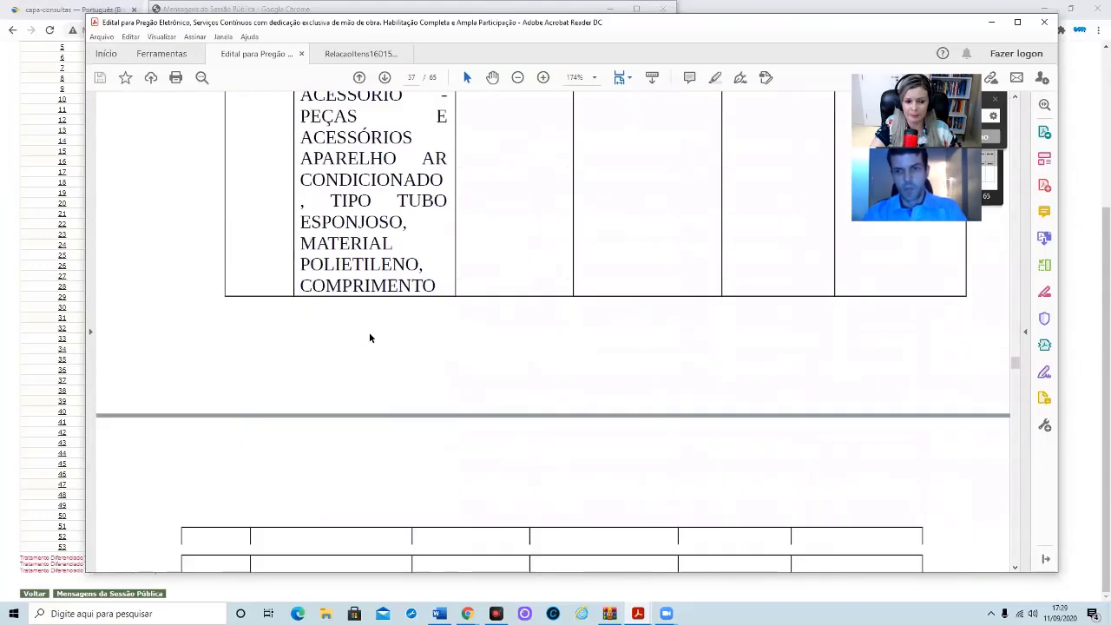
pyautogui.scroll(-20, 370, 337)
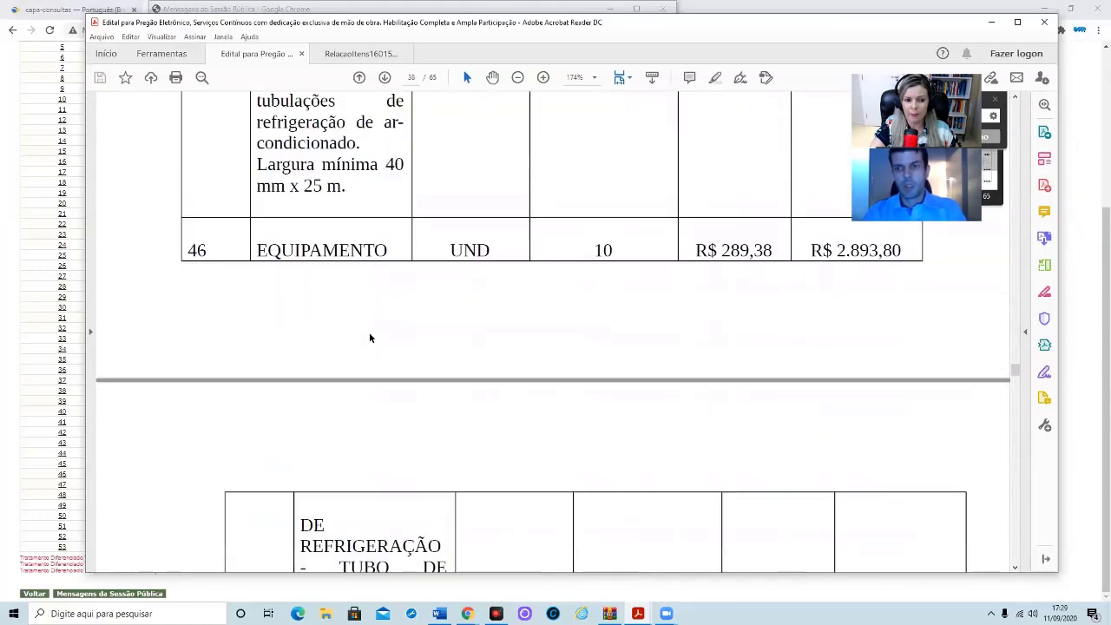
pyautogui.scroll(-15, 369, 334)
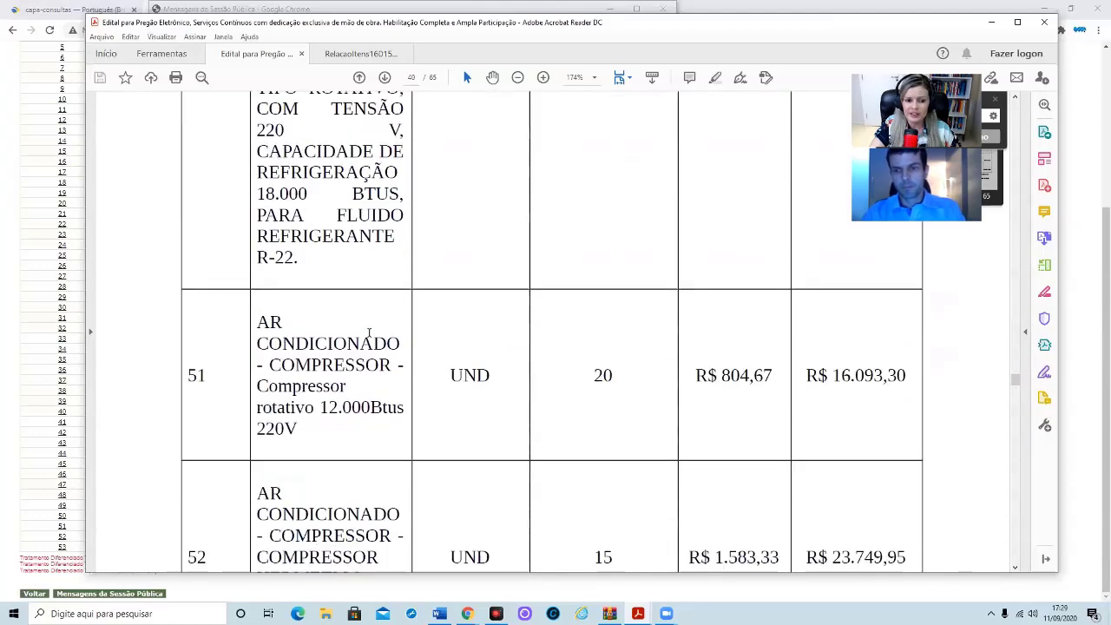
pyautogui.scroll(3, 523, 395)
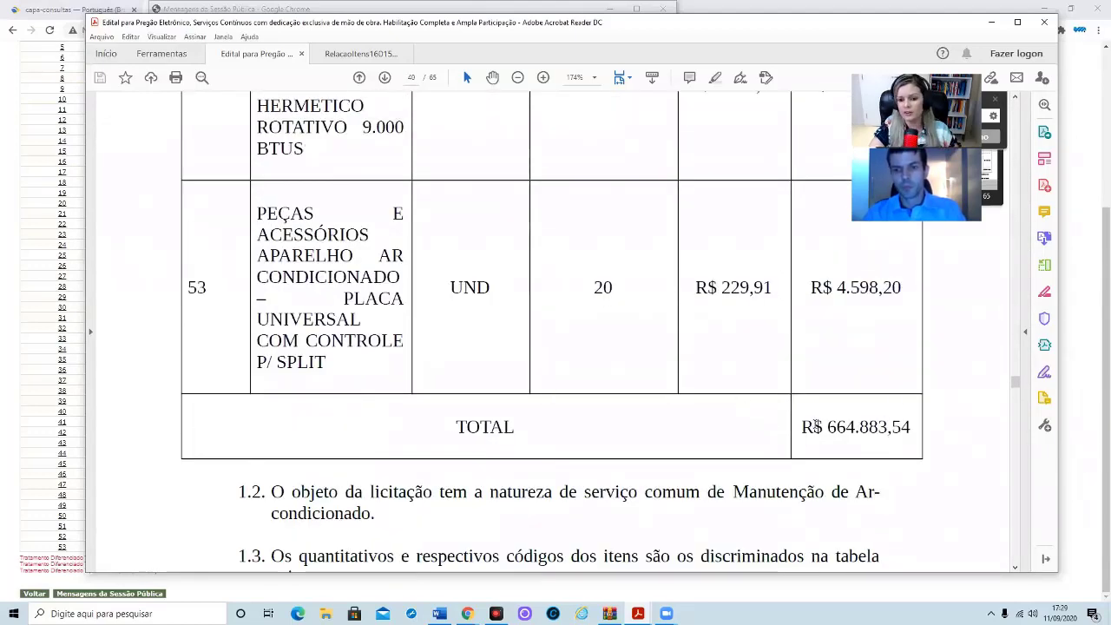
pyautogui.moveTo(801, 426); pyautogui.dragTo(910, 428)
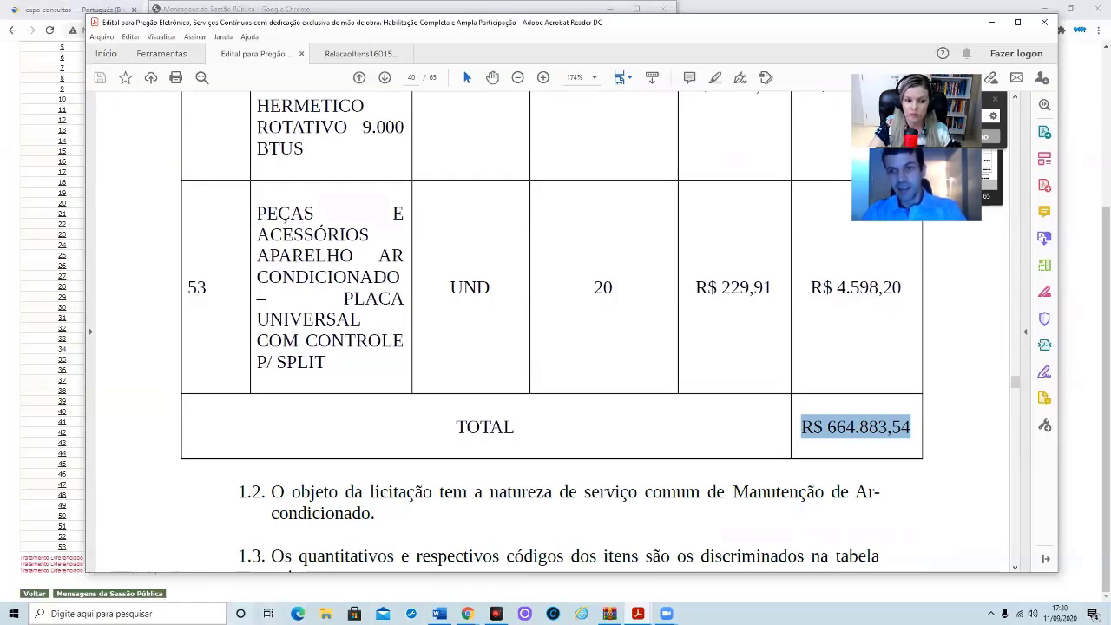
# Open Bloco de Notas and move its blank window over the value columns of the PDF table.
pyautogui.press('super+s')
pyautogui.write('bl')
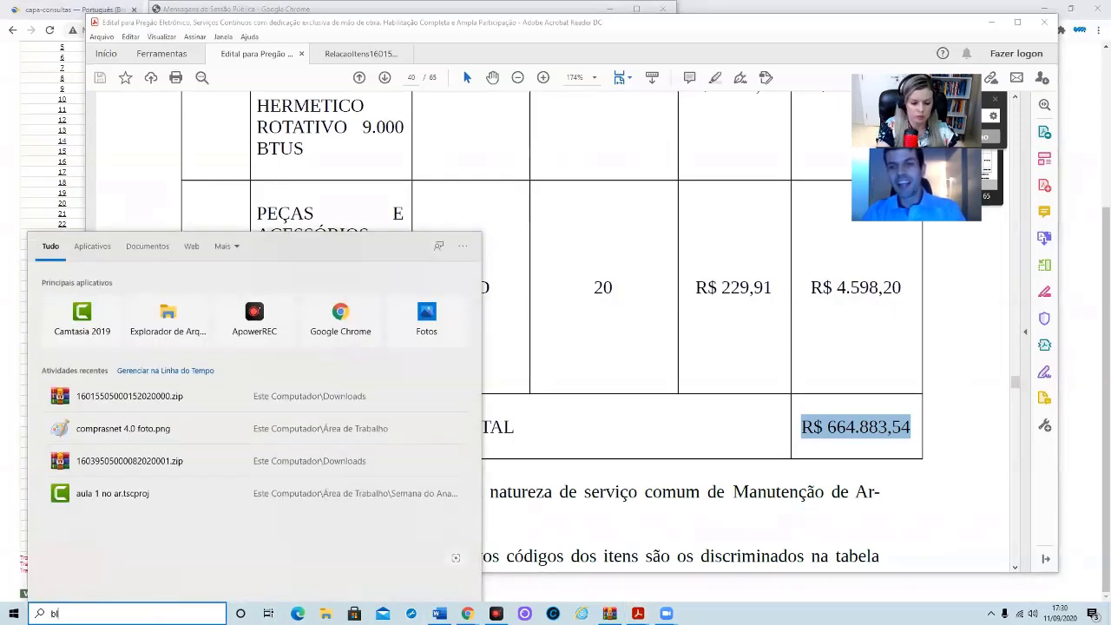
pyautogui.write('oco')
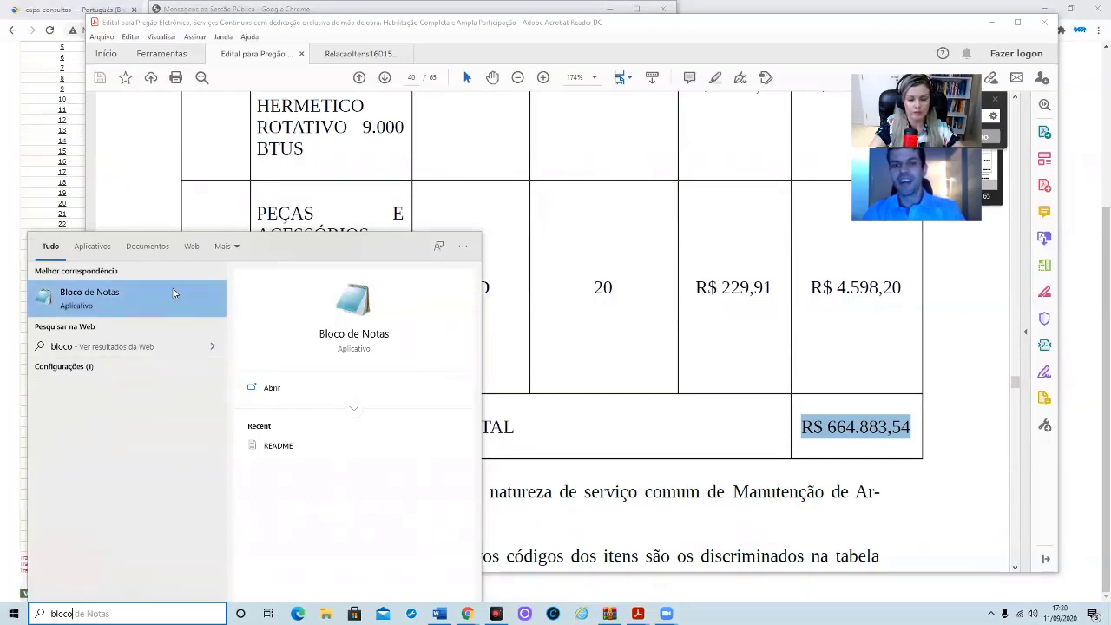
pyautogui.click(173, 292)
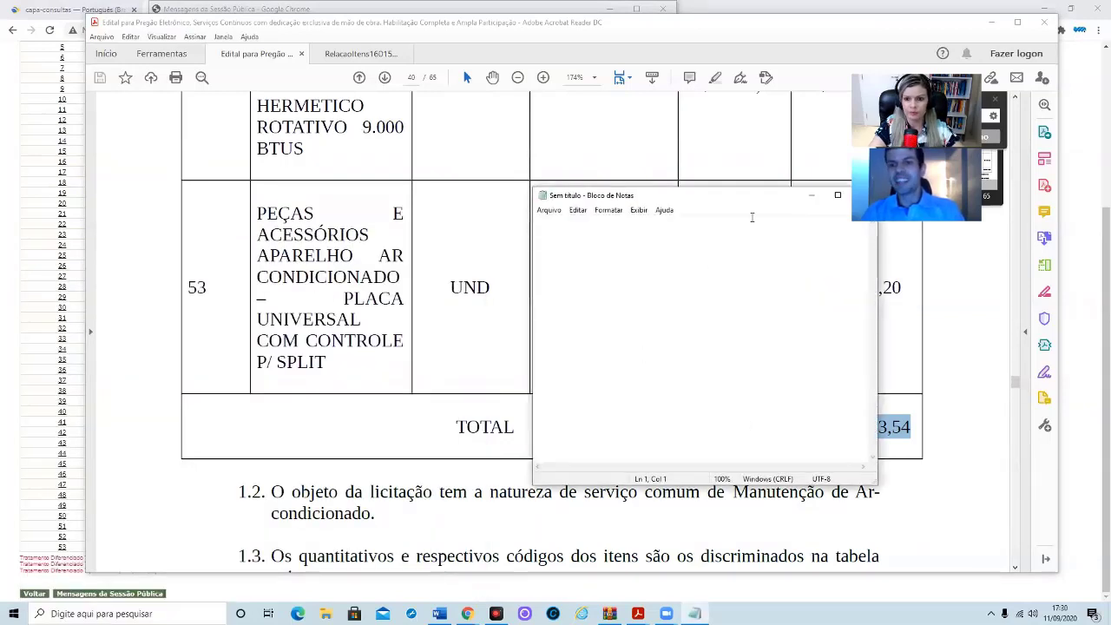
pyautogui.moveTo(756, 196); pyautogui.dragTo(751, 203)
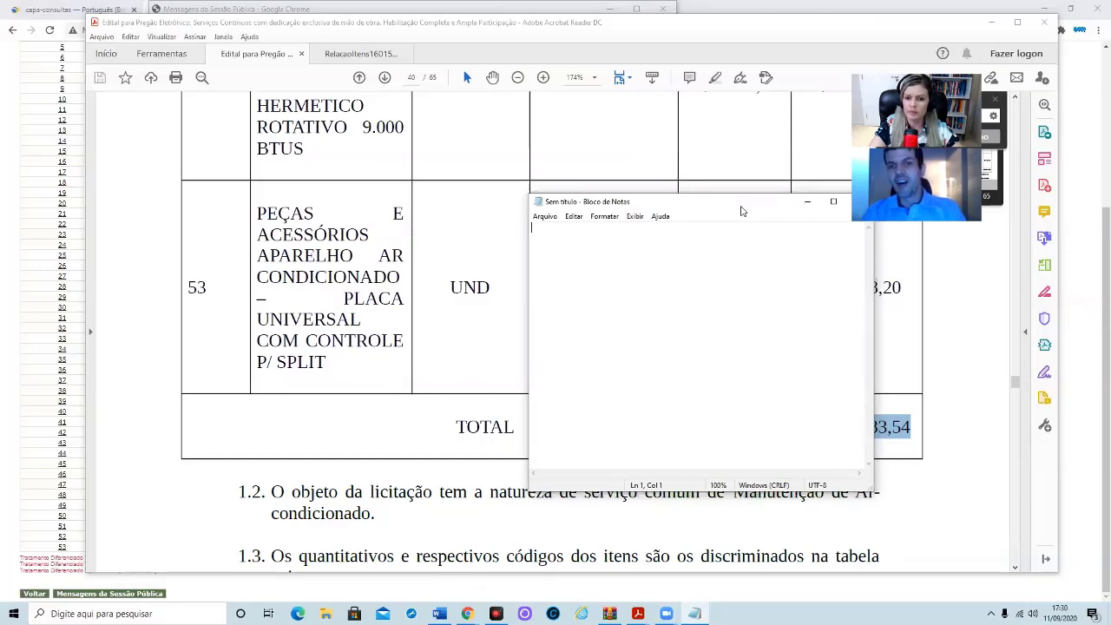
pyautogui.moveTo(743, 211); pyautogui.dragTo(875, 295)
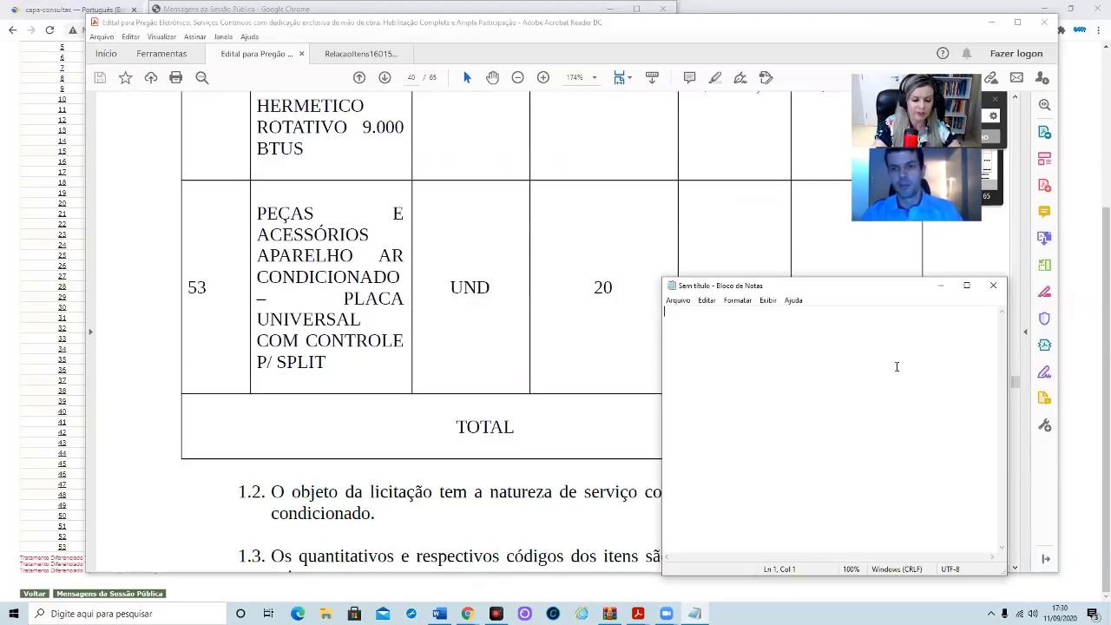
# Start the note's heading with the text "PREGÃO E".
pyautogui.write('PRE')
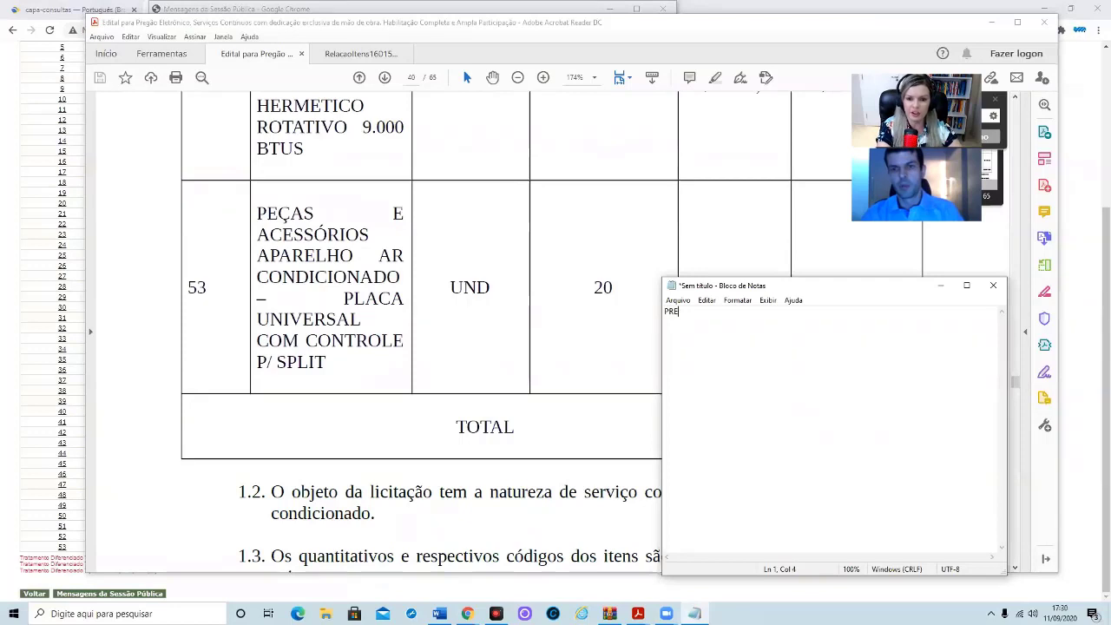
pyautogui.write('GÃO ELETR')
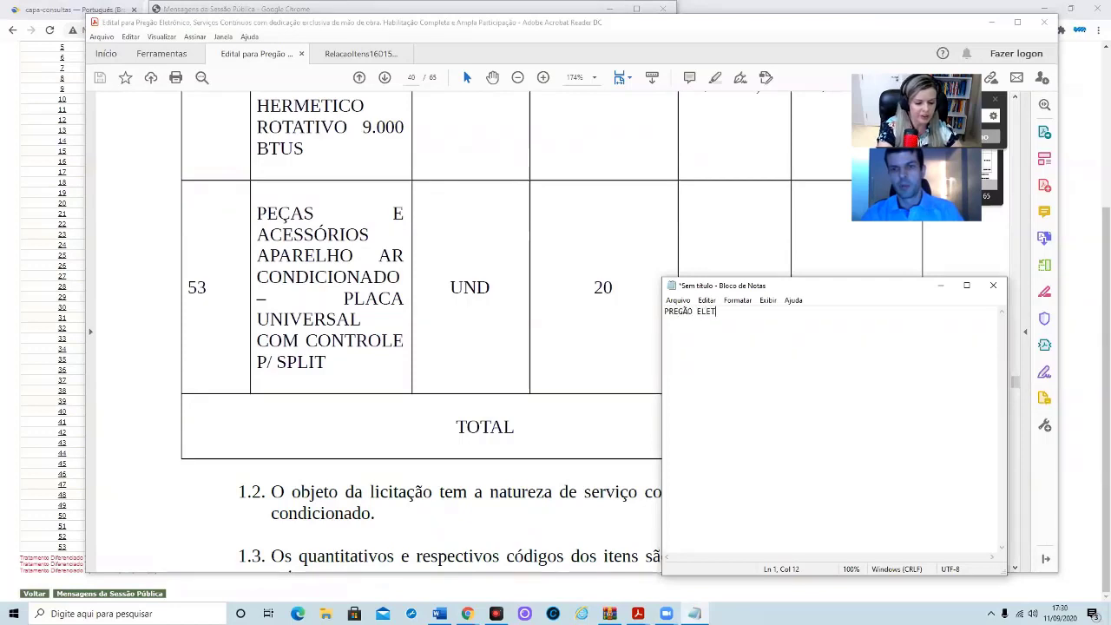
pyautogui.press('BackSpace')
pyautogui.press('BackSpace')
pyautogui.press('BackSpace')
pyautogui.press('BackSpace')
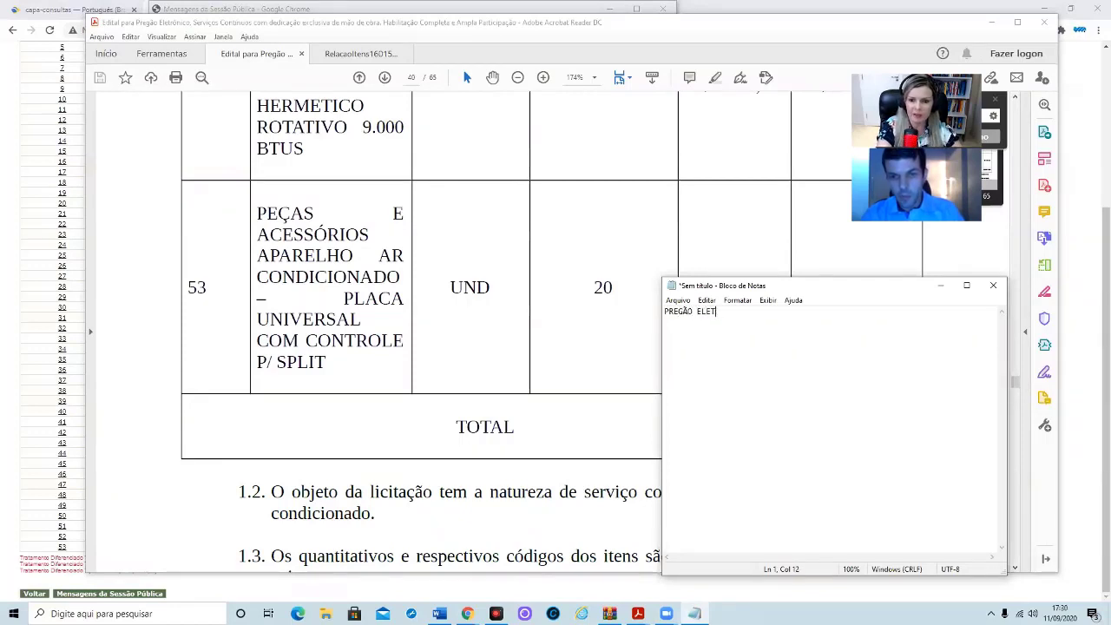
# Set the note's font size to 28, keeping the Consolas Regular font.
pyautogui.click(737, 301)
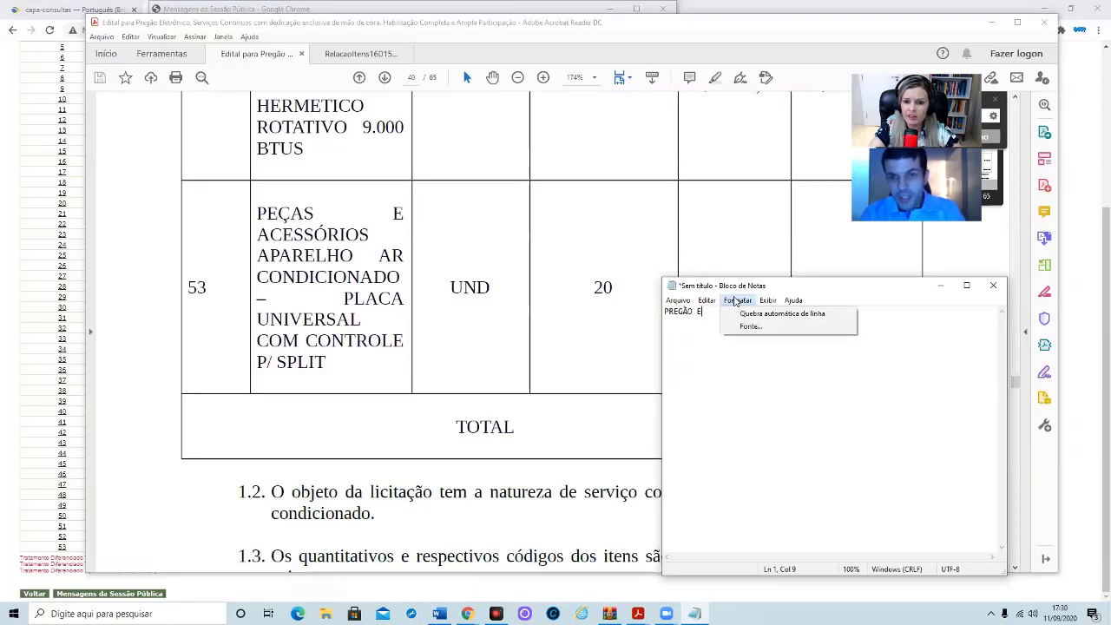
pyautogui.click(740, 327)
pyautogui.scroll(-2, 933, 404)
pyautogui.click(936, 429)
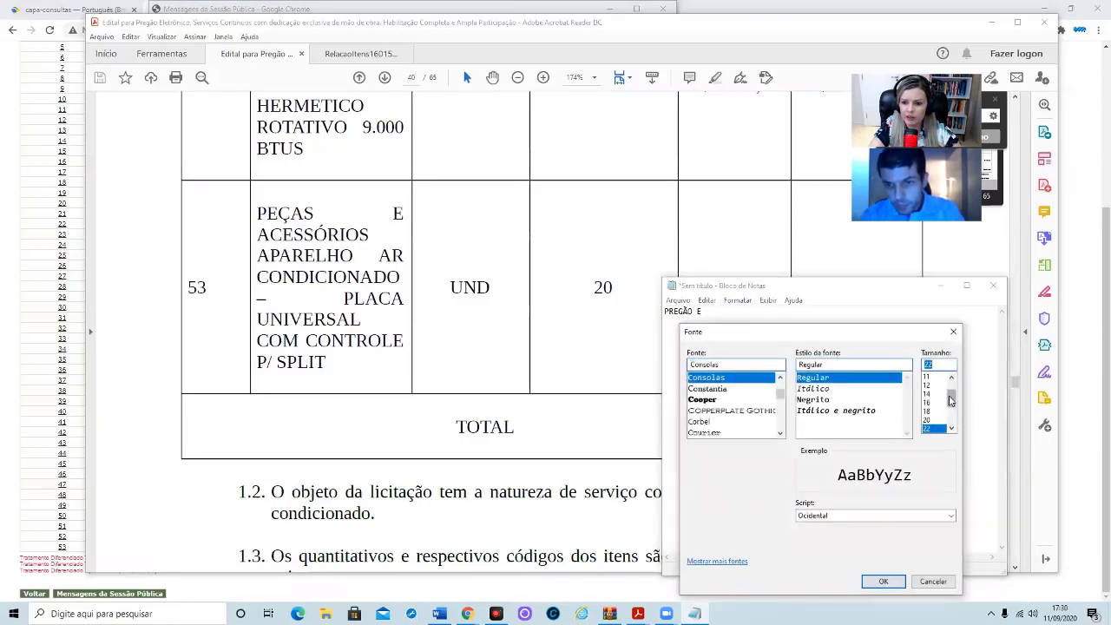
pyautogui.scroll(-2, 946, 401)
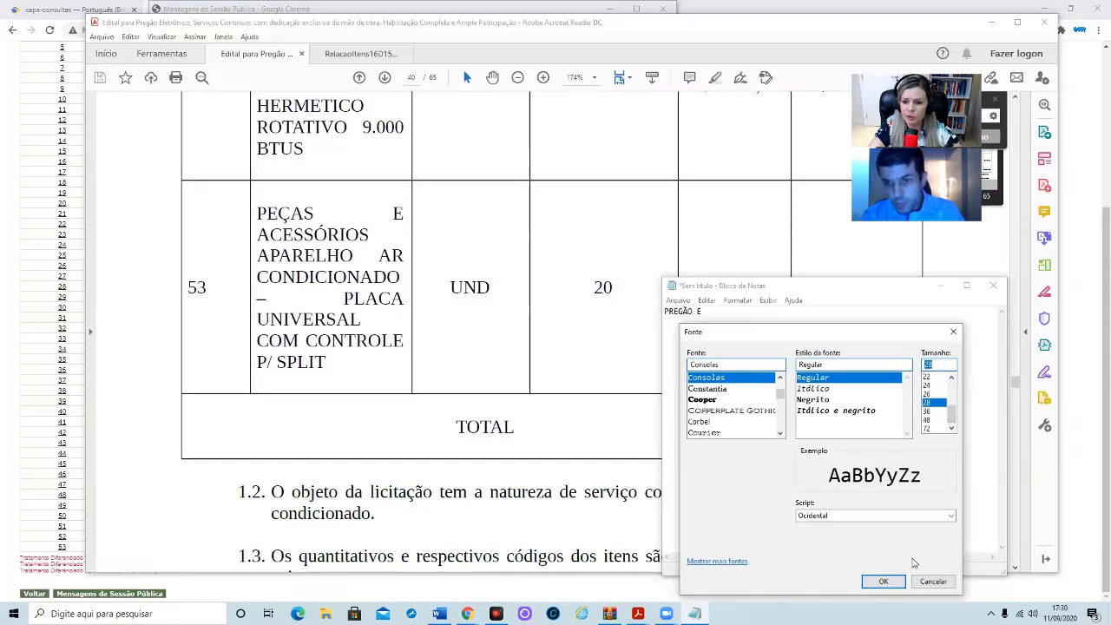
pyautogui.click(896, 582)
# Complete the note's heading so it reads "PREGÃO ELETRÔNICO - MODALIDADE DE LICITAÇÃO".
pyautogui.write('H')
pyautogui.press('BackSpace')
pyautogui.write('LETRÔNICO ')
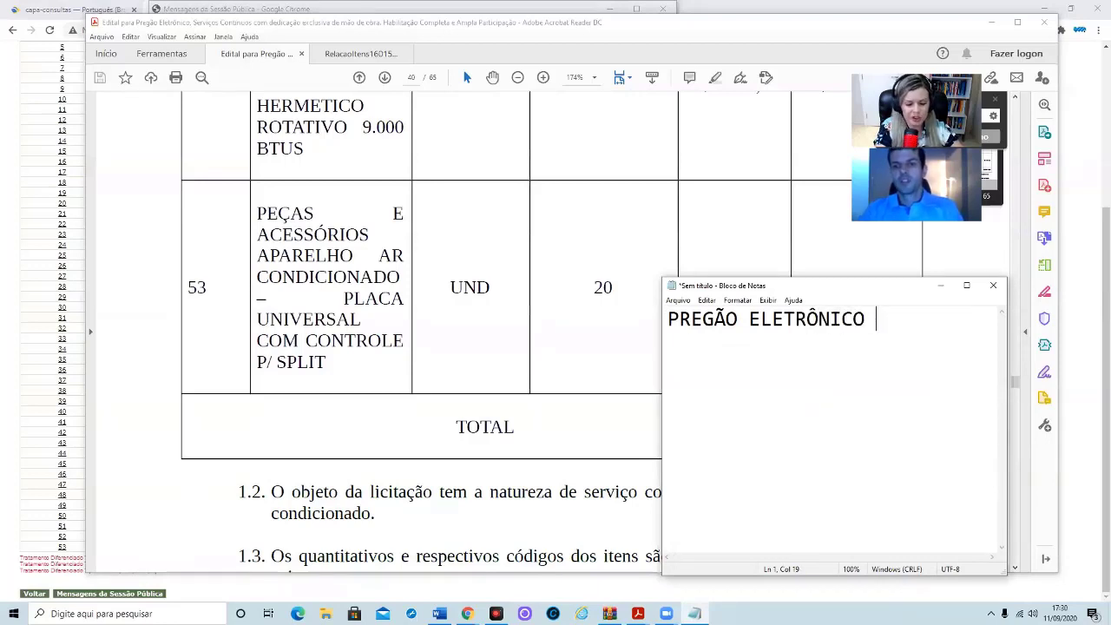
pyautogui.write('- MODALIDADE')
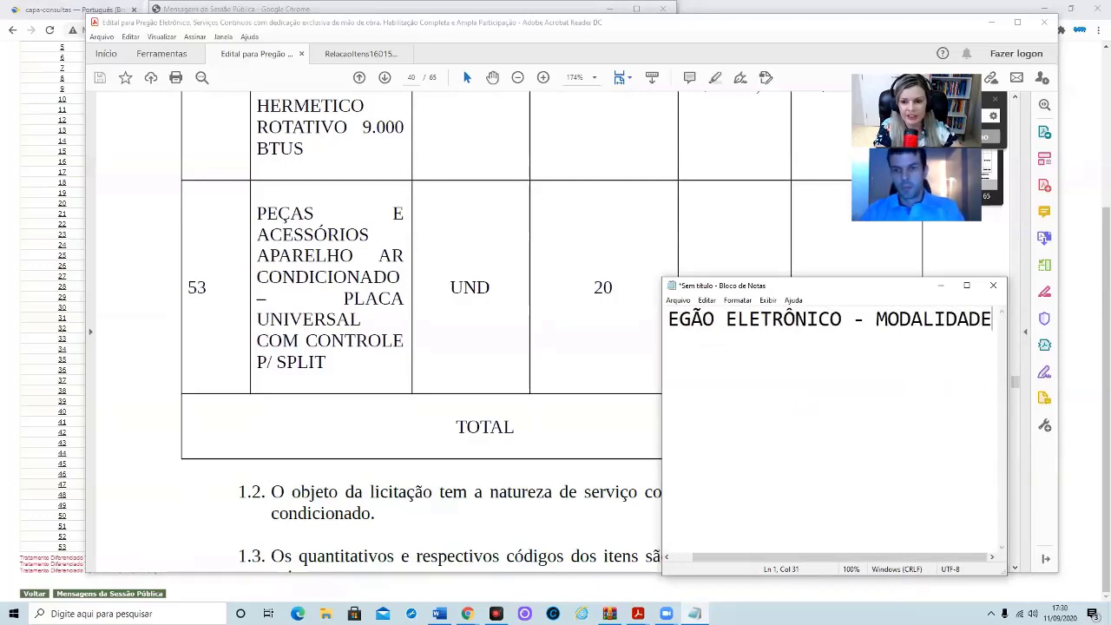
pyautogui.write(' DE LICITAÇÃO')
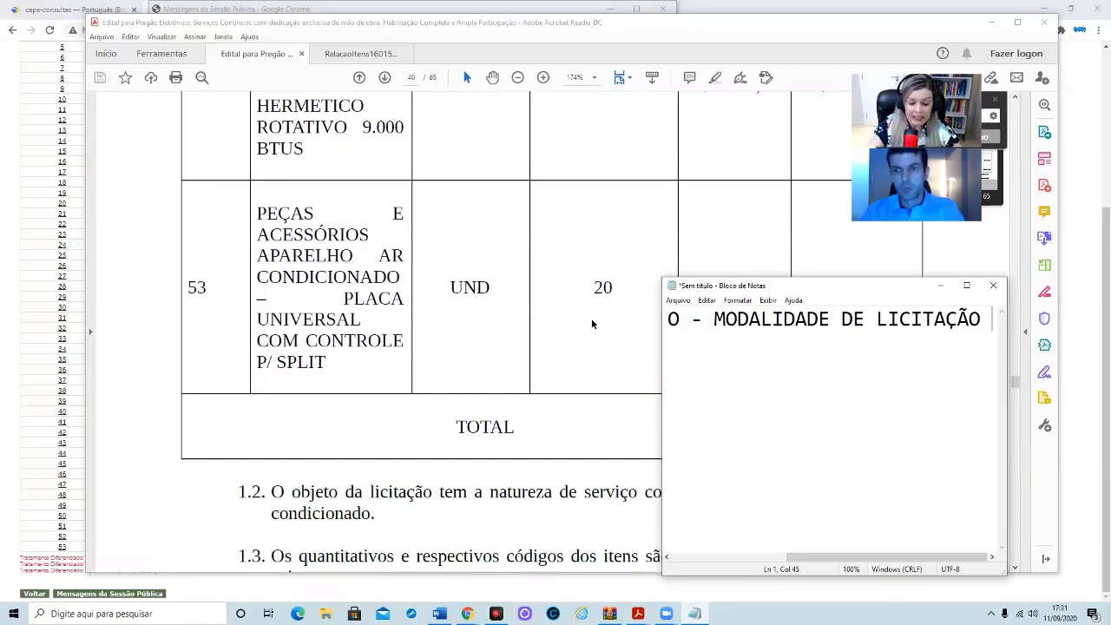
# Add the line "SISTEMA DE REGISTRO DE PREÇOS" to the note, separated from the heading by a blank line.
pyautogui.press('Return')
pyautogui.press('Return')
pyautogui.write('SISTEMA DE REGIST')
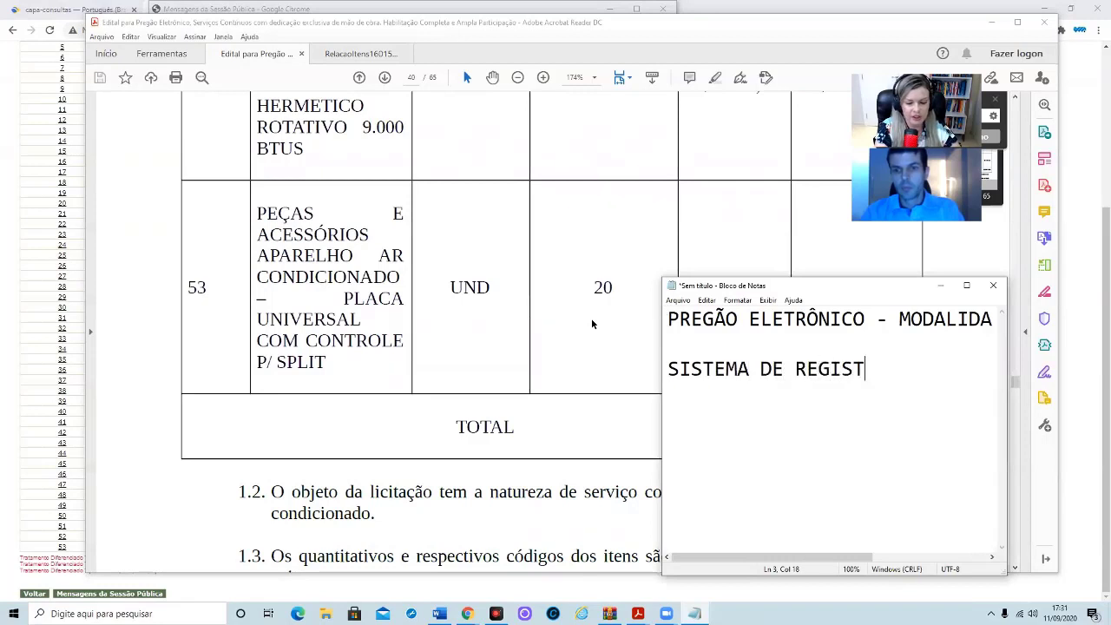
pyautogui.write('RO DE PREÇOS')
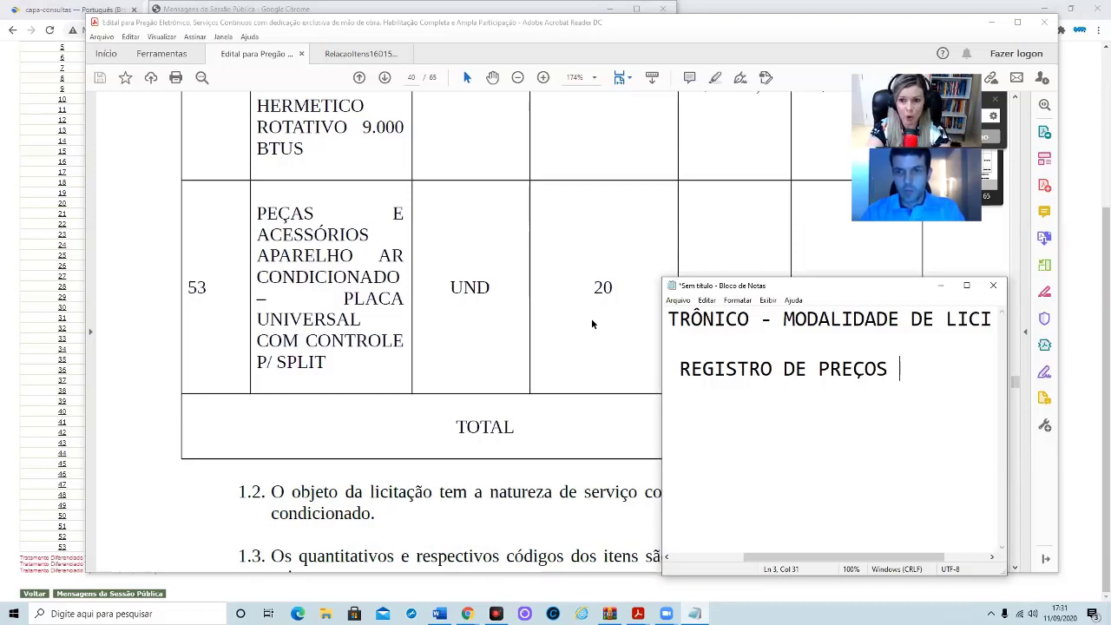
# Leave a blank line and add "ATA DE REGISTRO DE PREÇOS - VALIDADE 12 MESES" to the note.
pyautogui.press('Return')
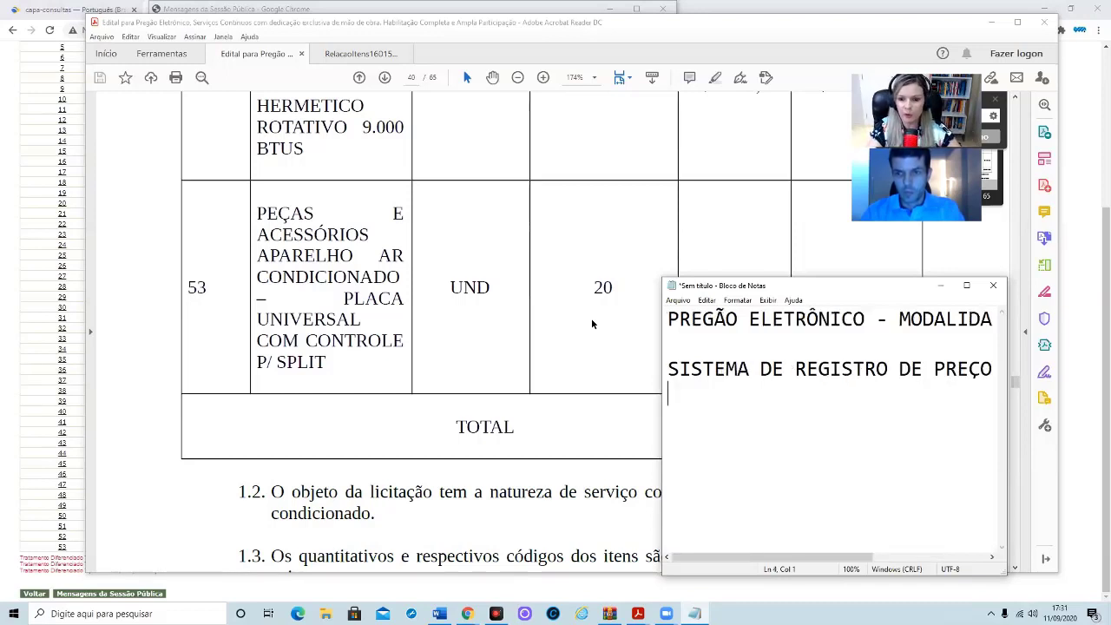
pyautogui.press('Return')
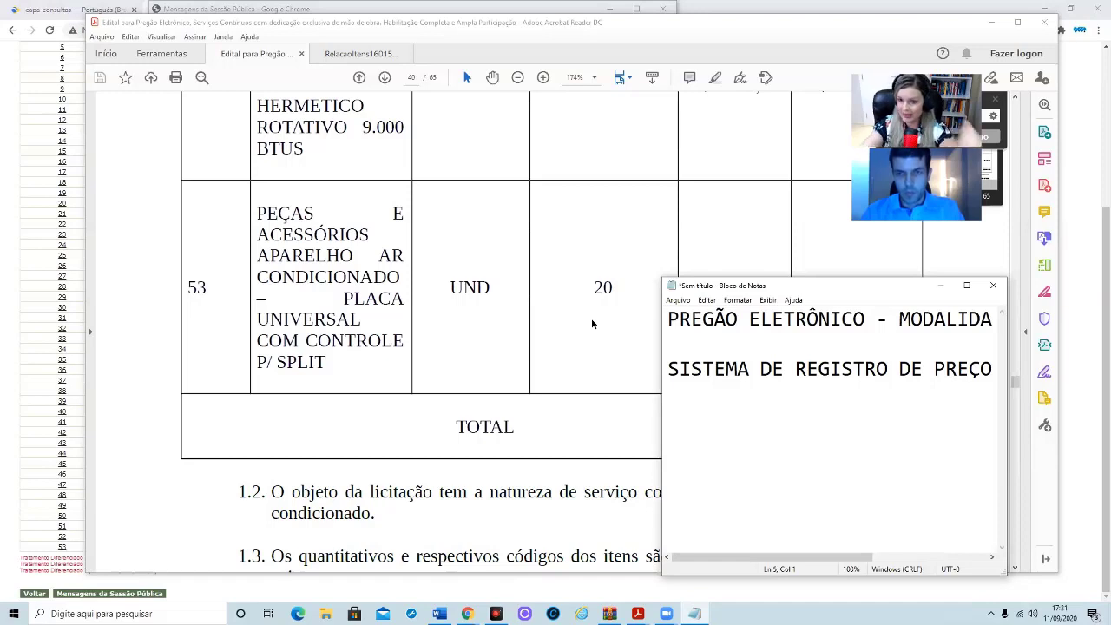
pyautogui.write('A')
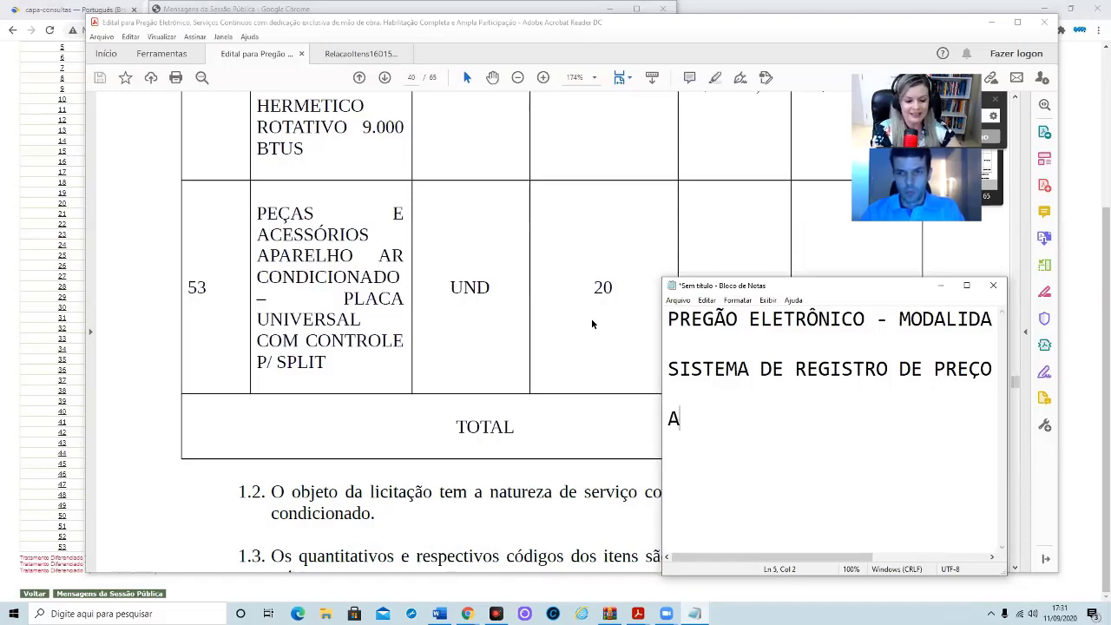
pyautogui.write('TA DE REGI')
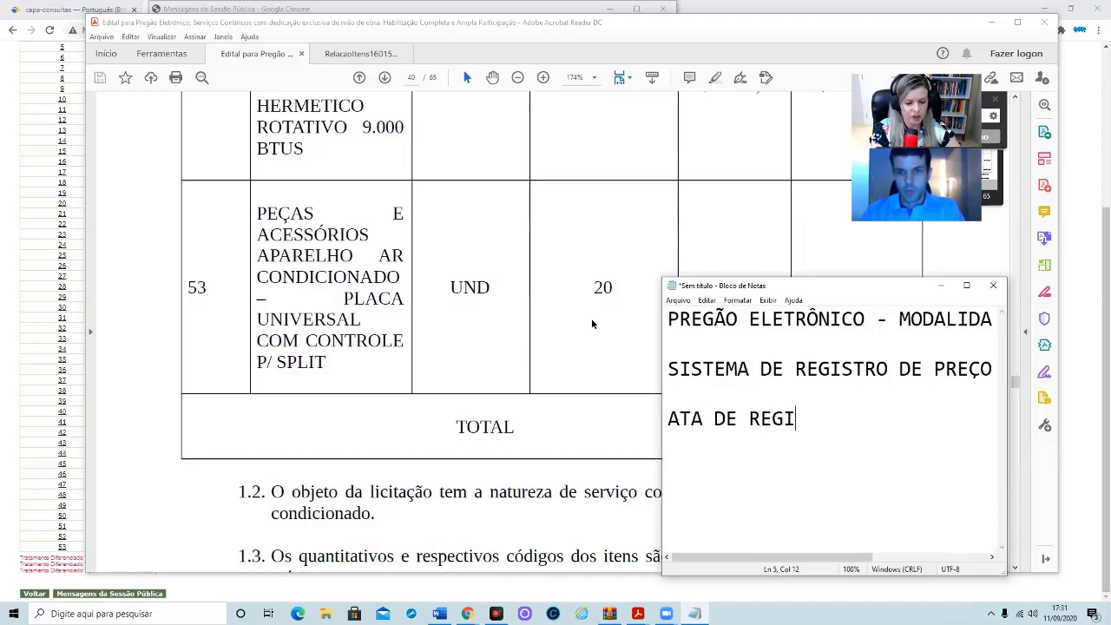
pyautogui.write('STRO DE PREÇOS ')
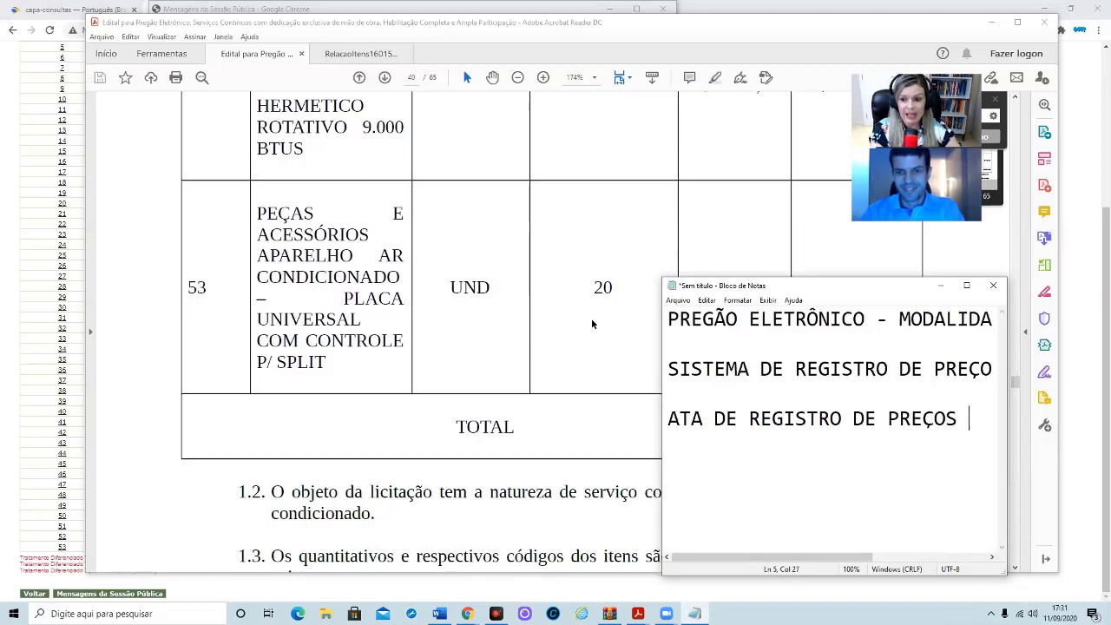
pyautogui.write('- VALI')
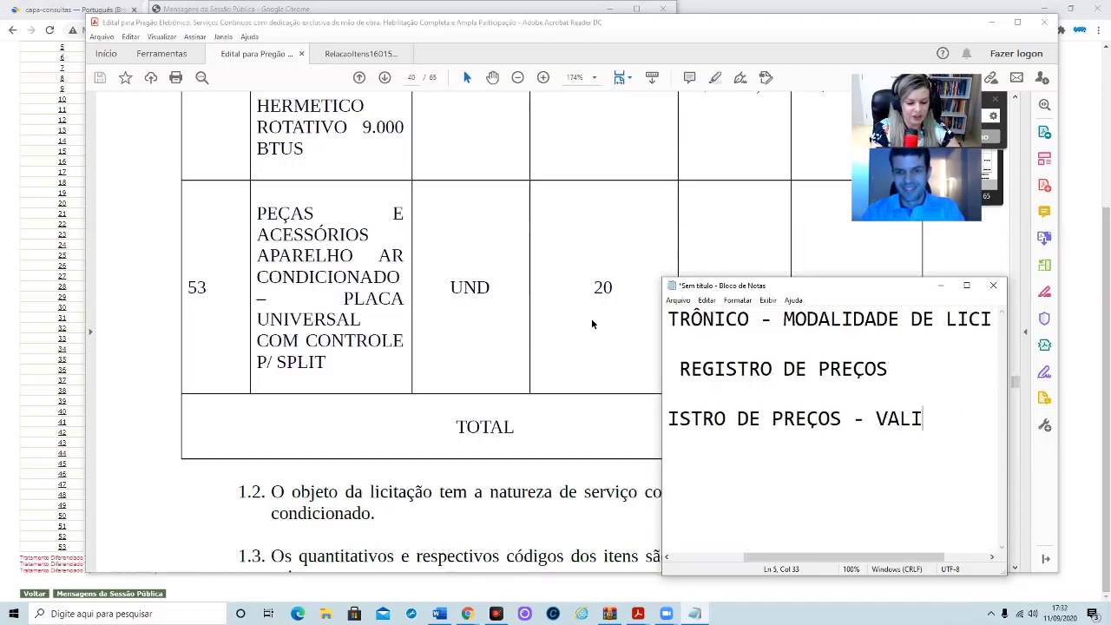
pyautogui.write('DADE ')
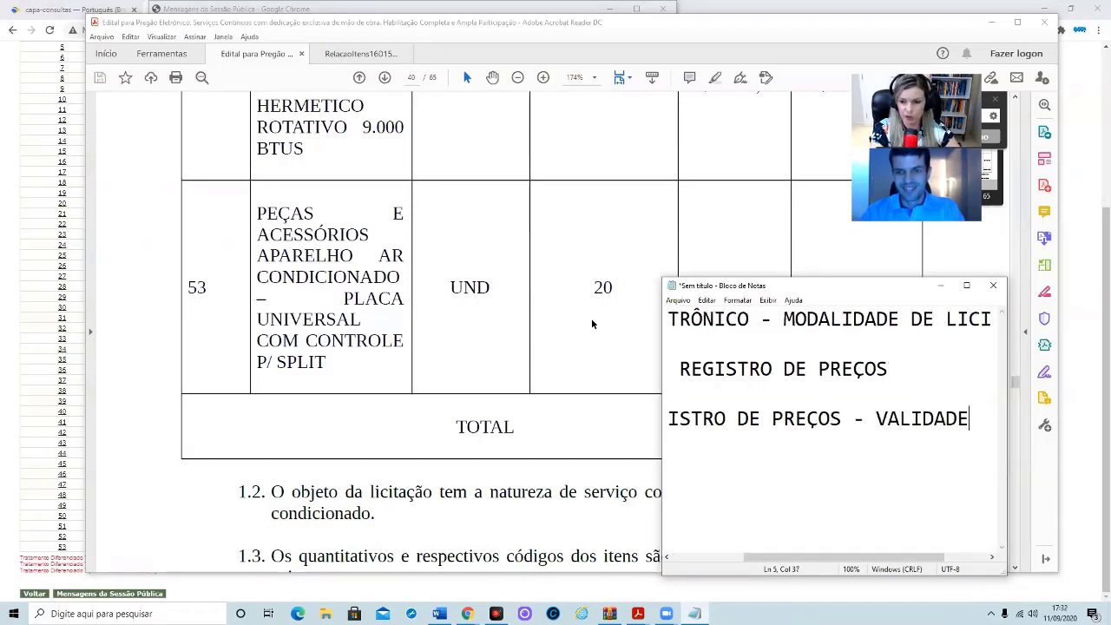
pyautogui.write('12 MESES')
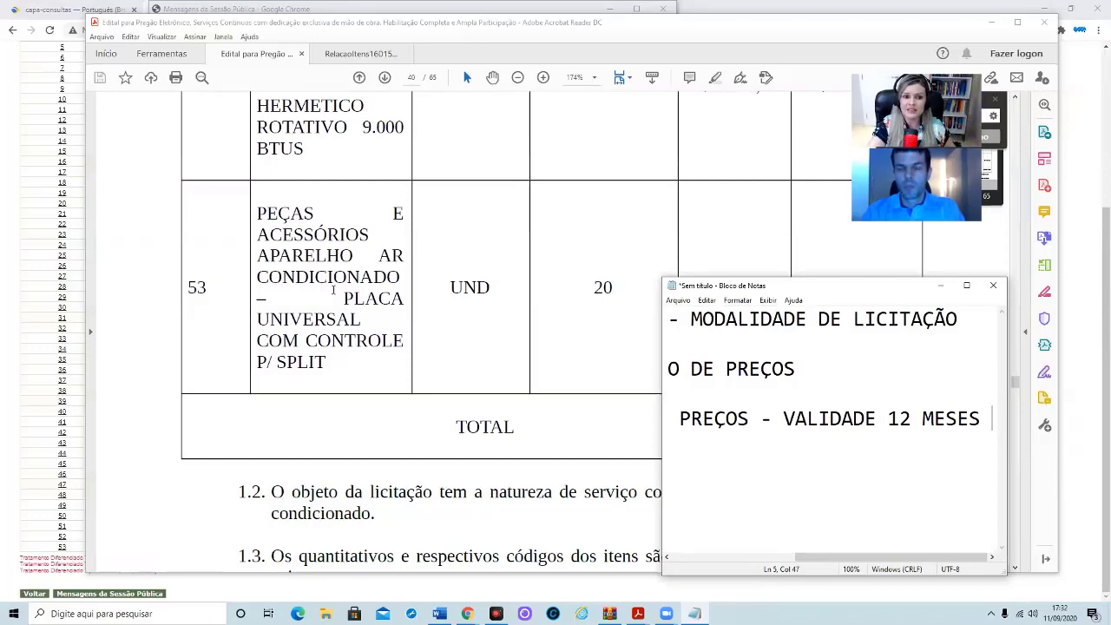
# Add "NOTAS DE EMPENHO, ORDEM DE COMPRA, ORDEM DE SERVIÇO" directly under the ATA line, followed by a blank line.
pyautogui.scroll(-1, 334, 286)
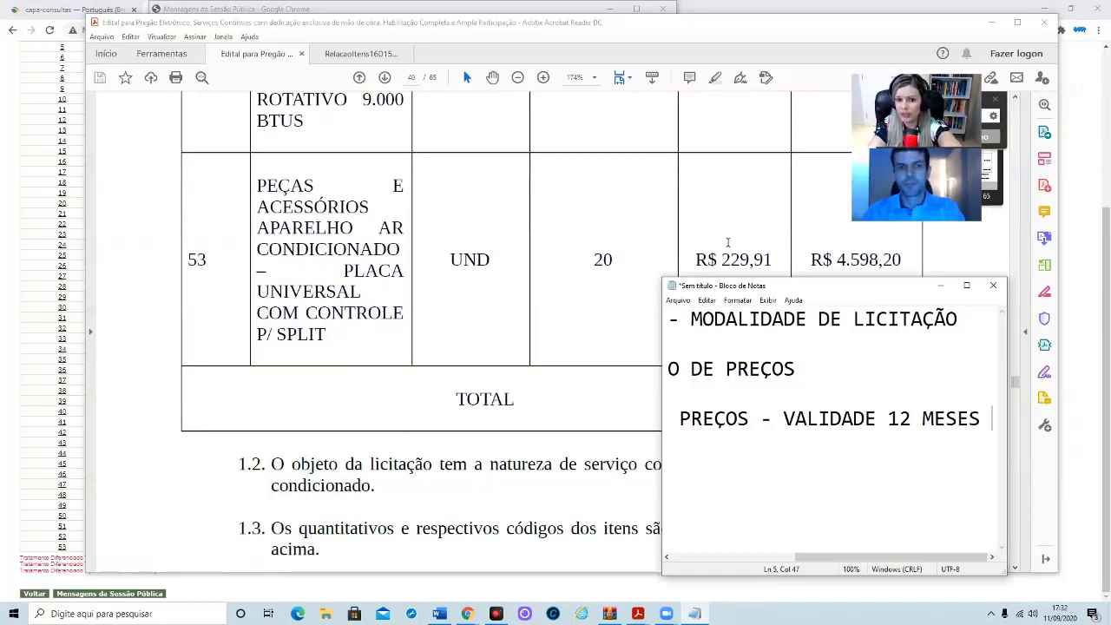
pyautogui.scroll(-1, 728, 243)
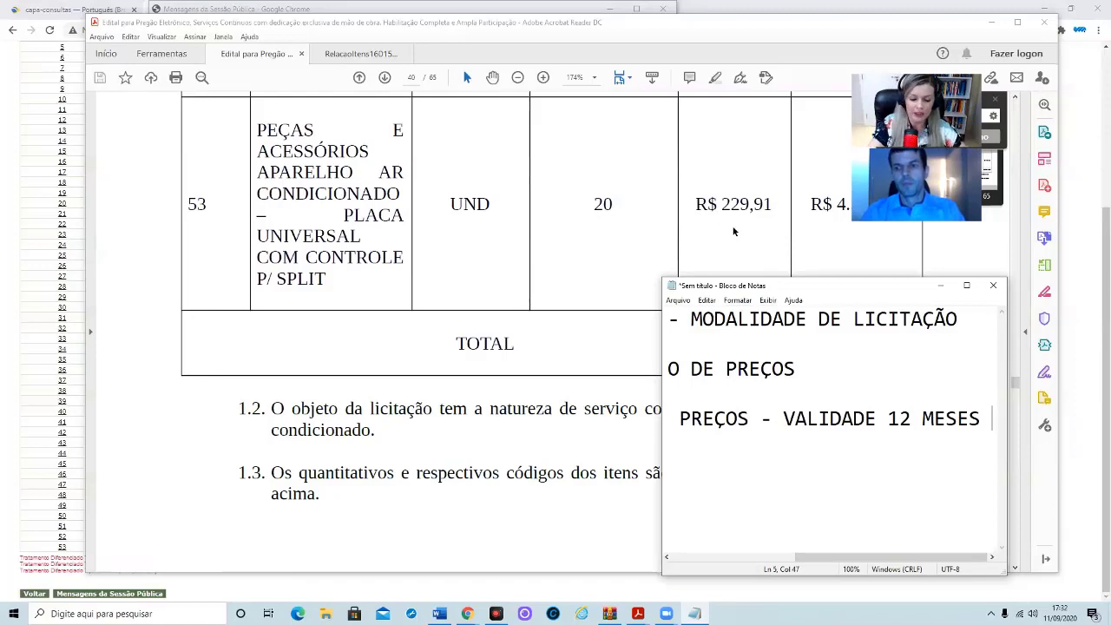
pyautogui.press('Return')
pyautogui.write('NOTAS DE EMPENHO, ')
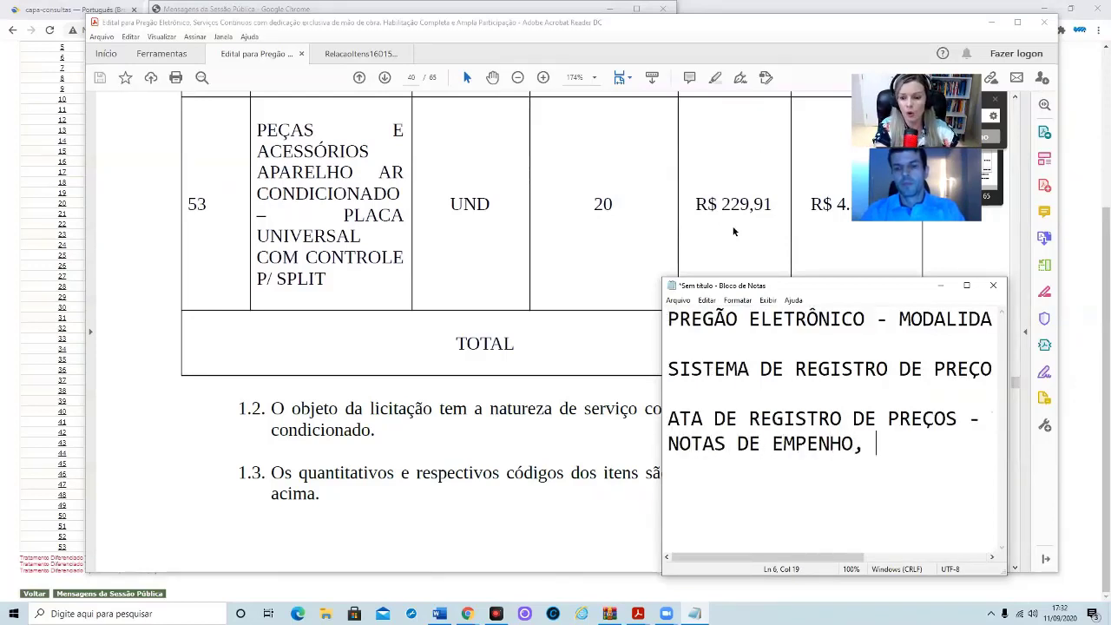
pyautogui.write('ORDEM DE COMPRA, ORDEM S')
pyautogui.press('BackSpace')
pyautogui.write('DE SEWR')
pyautogui.press('BackSpace')
pyautogui.press('BackSpace')
pyautogui.write('RVIÇO')
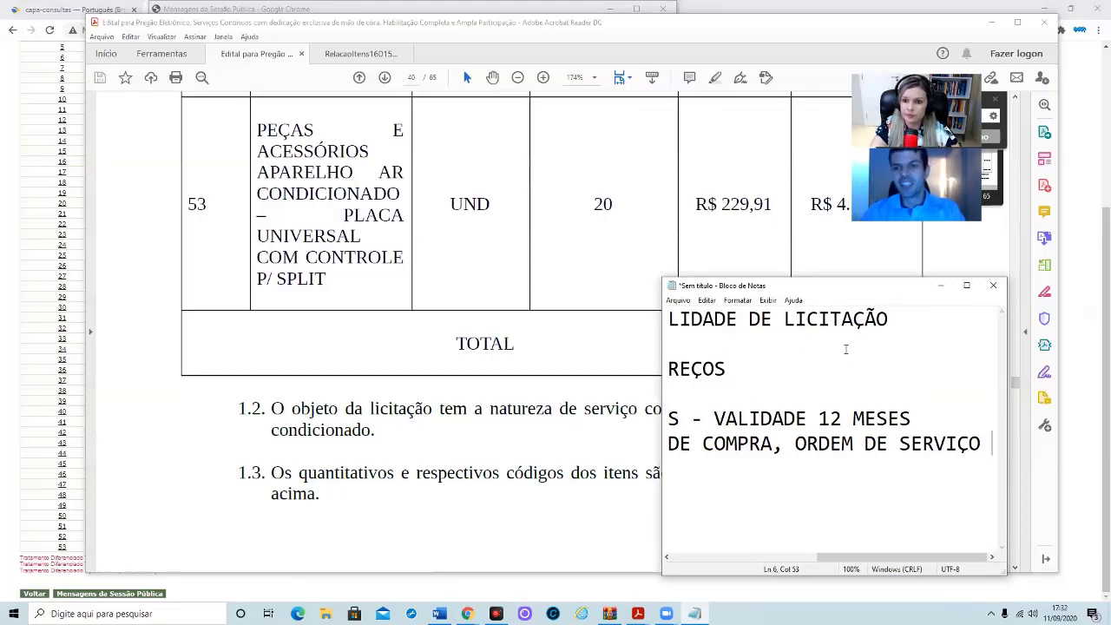
pyautogui.scroll(-1, 523, 376)
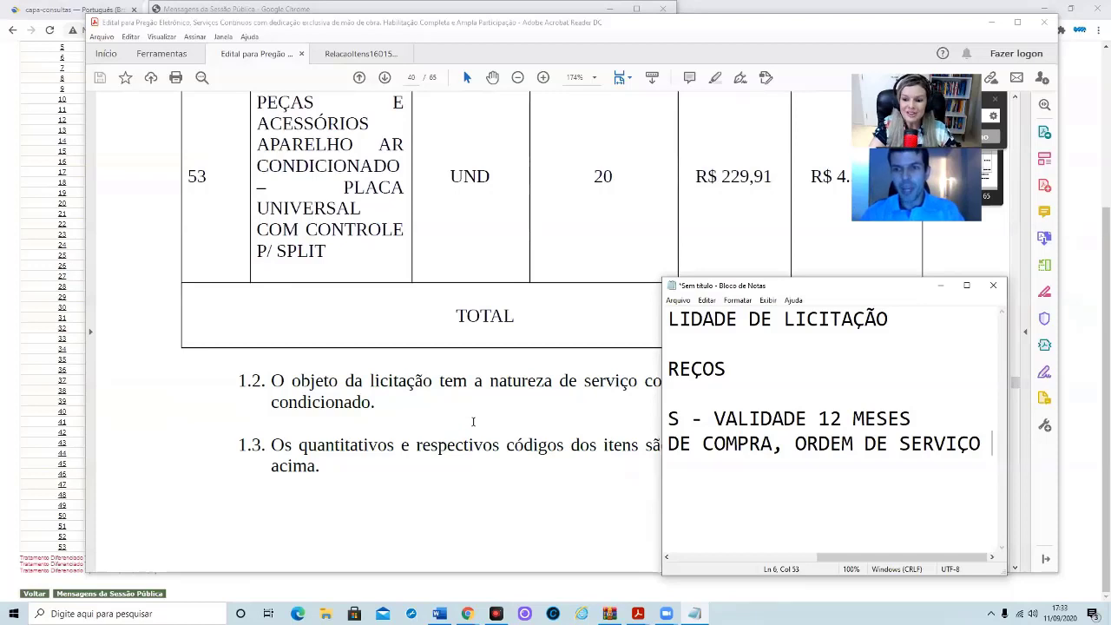
pyautogui.press('Return')
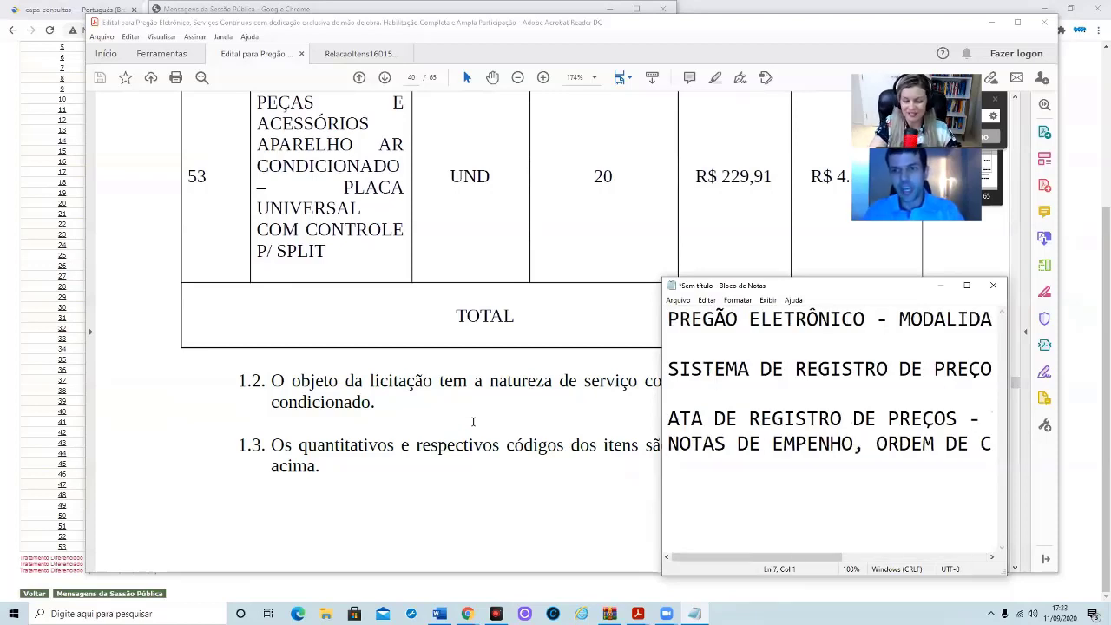
pyautogui.press('Return')
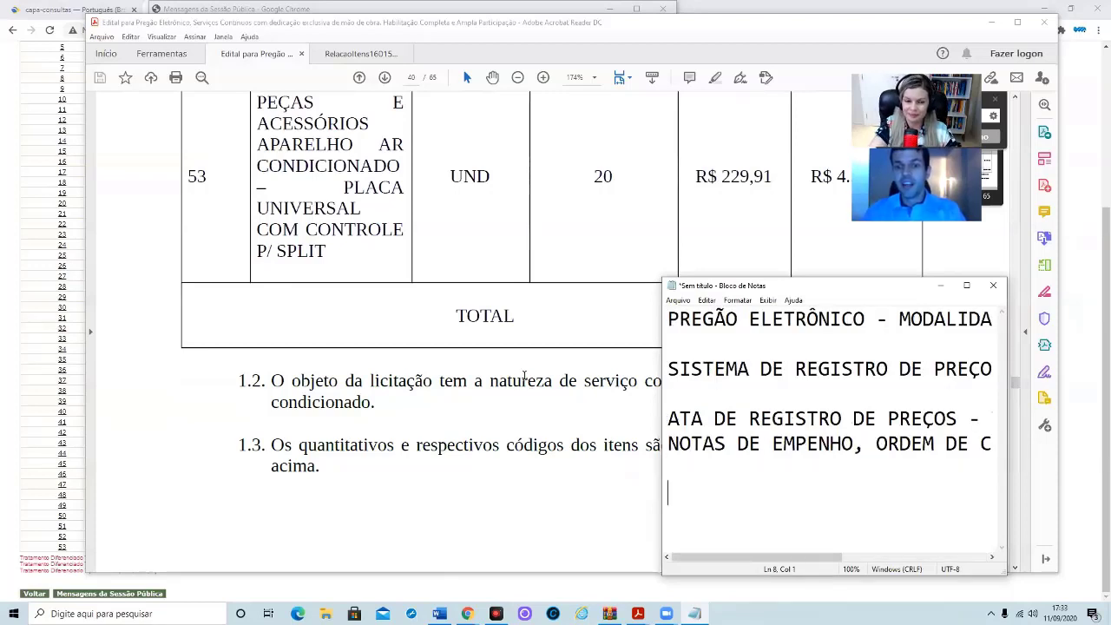
# Move the note window off the PDF table's value columns and highlight its "SISTEMA DE REGISTRO DE PREÇOS" line, returning the cursor to the empty last line.
pyautogui.scroll(10, 524, 378)
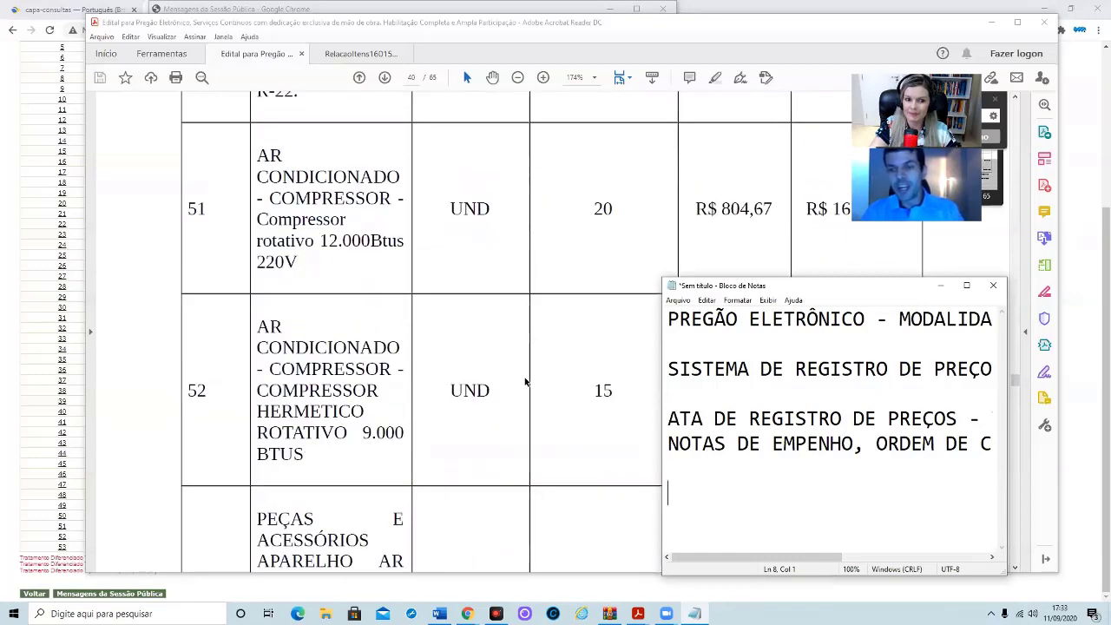
pyautogui.scroll(-4, 525, 379)
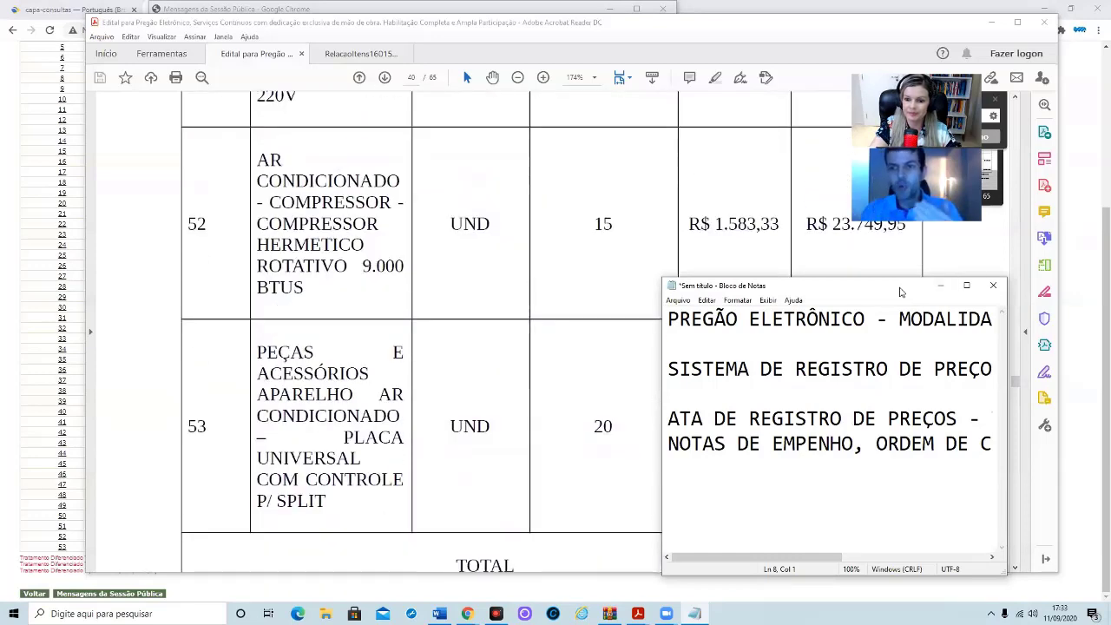
pyautogui.moveTo(900, 292); pyautogui.dragTo(492, 231)
pyautogui.scroll(-2, 834, 396)
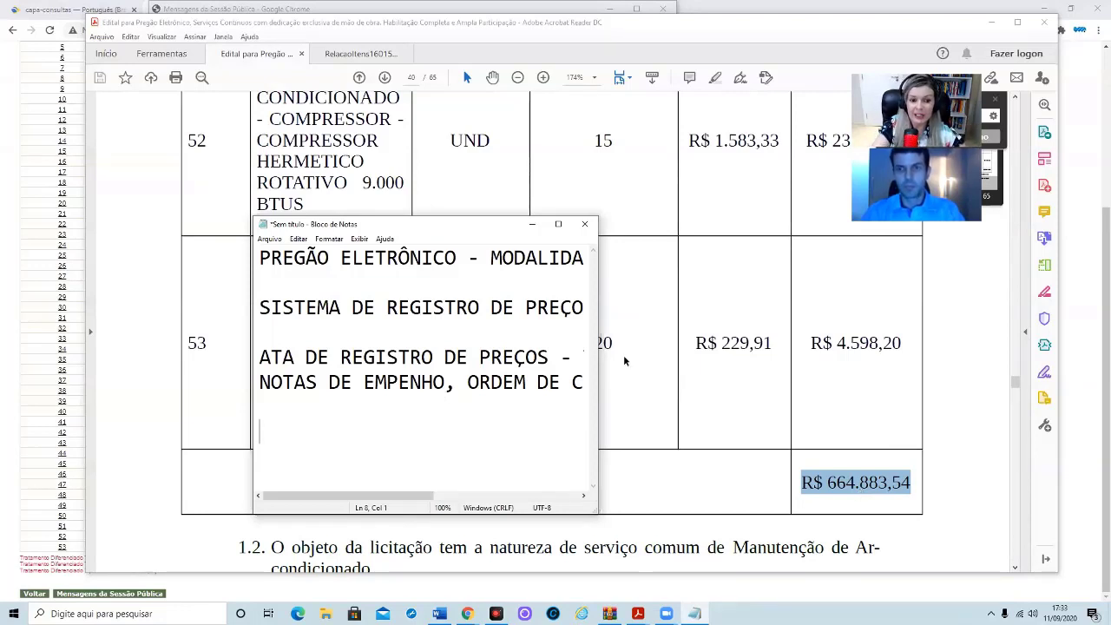
pyautogui.moveTo(257, 308); pyautogui.dragTo(587, 309)
pyautogui.click(461, 446)
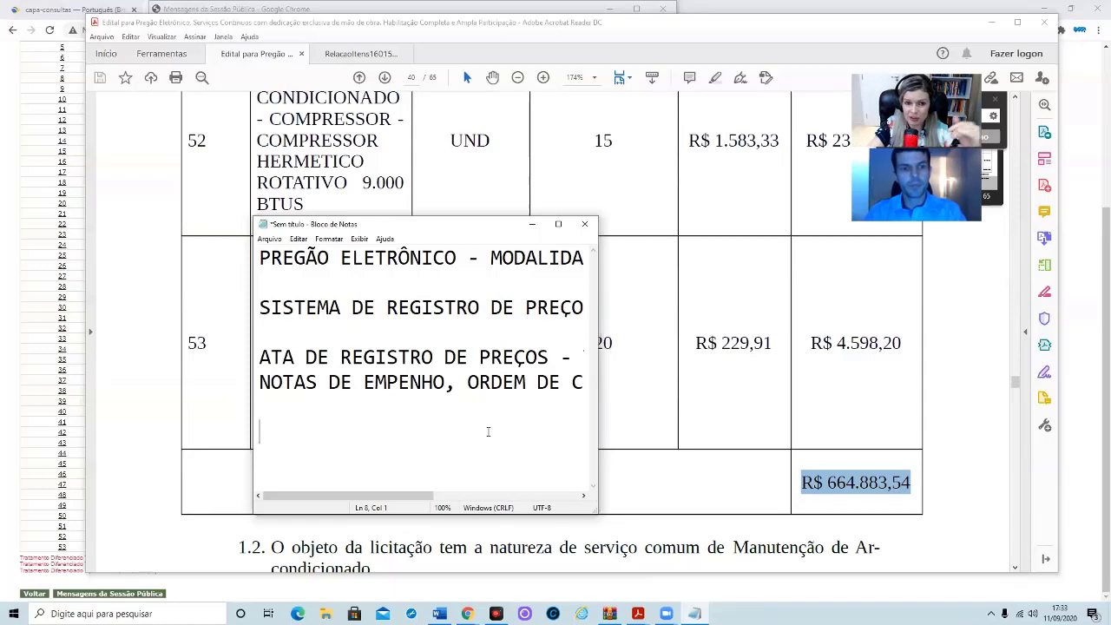
# Return to the first page of the edital and highlight "MINISTÉRIO DA DEFESA" in its header.
pyautogui.scroll(1, 742, 449)
pyautogui.scroll(1, 741, 452)
pyautogui.moveTo(1015, 382); pyautogui.dragTo(1015, 104)
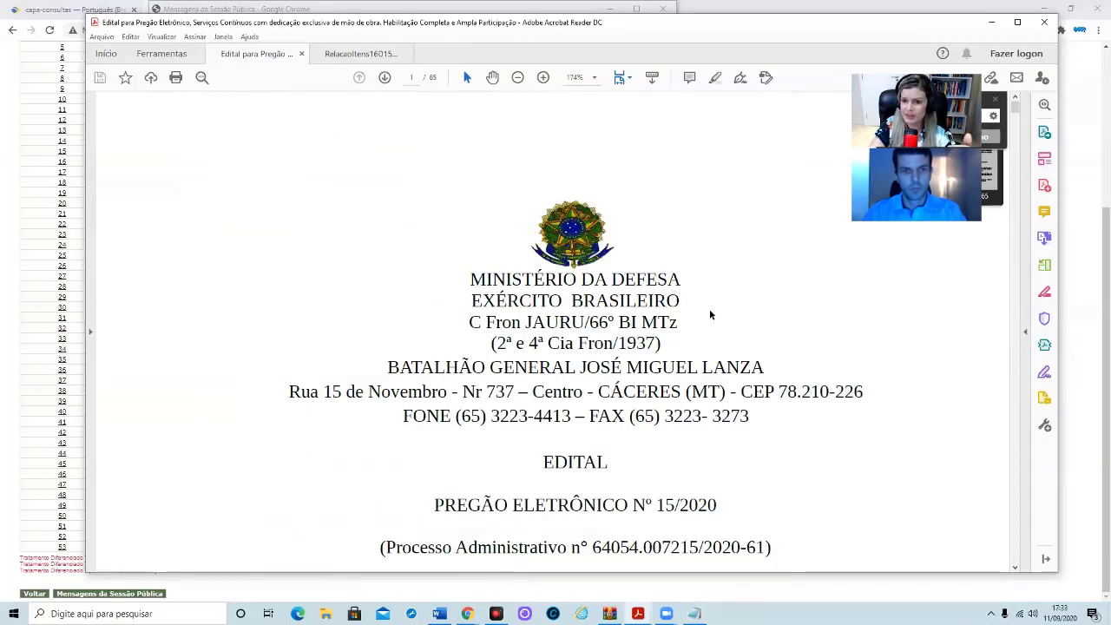
pyautogui.moveTo(460, 297); pyautogui.dragTo(683, 287)
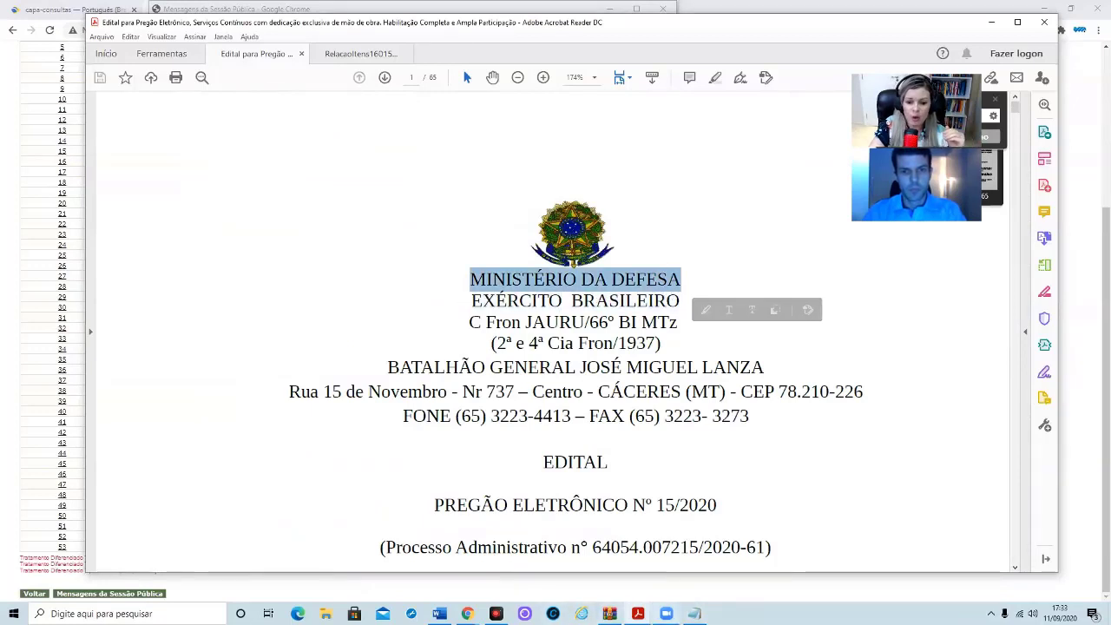
# Switch back to Bloco de Notas and add the lines "ÓRGÃO GERENCIADOR" and "PARTICIPANTES" at the end of the note.
pyautogui.click(695, 614)
pyautogui.write('O')
pyautogui.press('BackSpace')
pyautogui.write('ÓRGÃ')
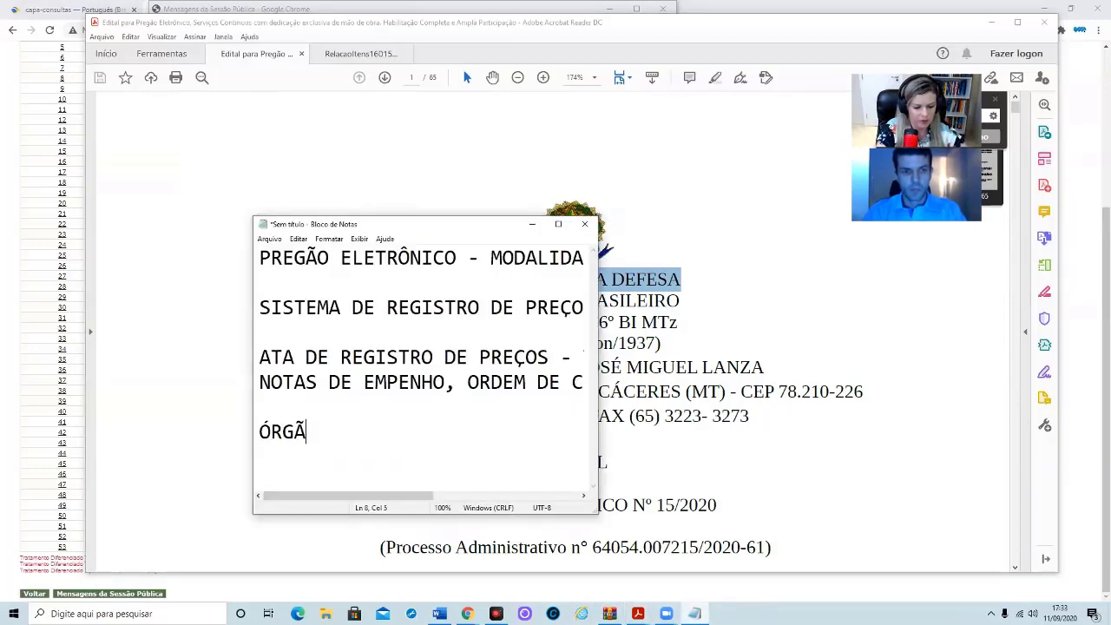
pyautogui.write('O GERENCIADOR')
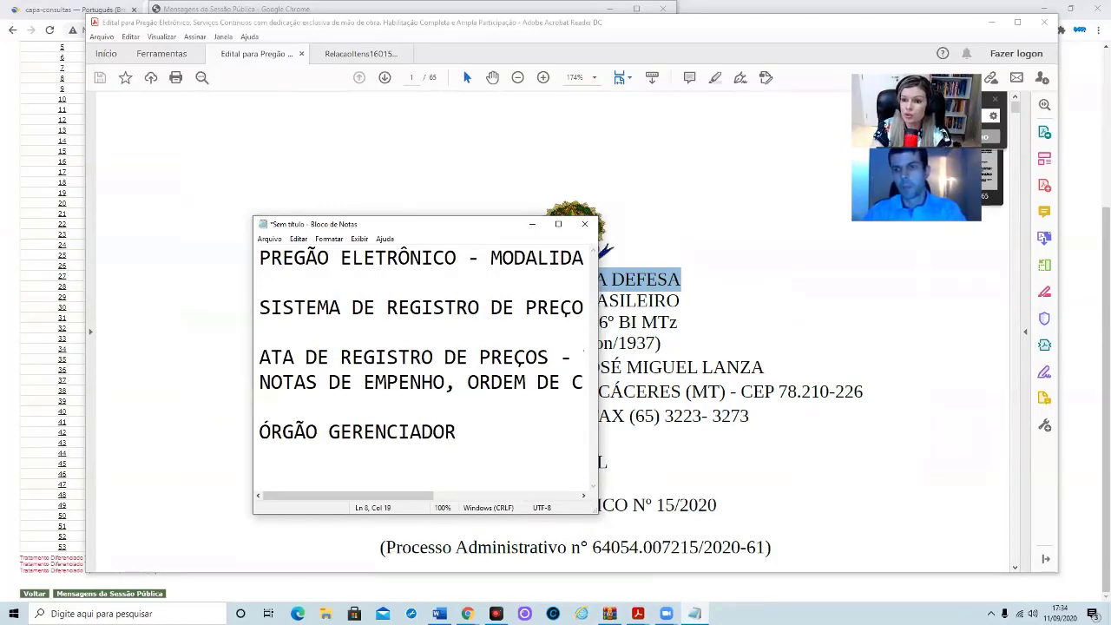
pyautogui.press('Return')
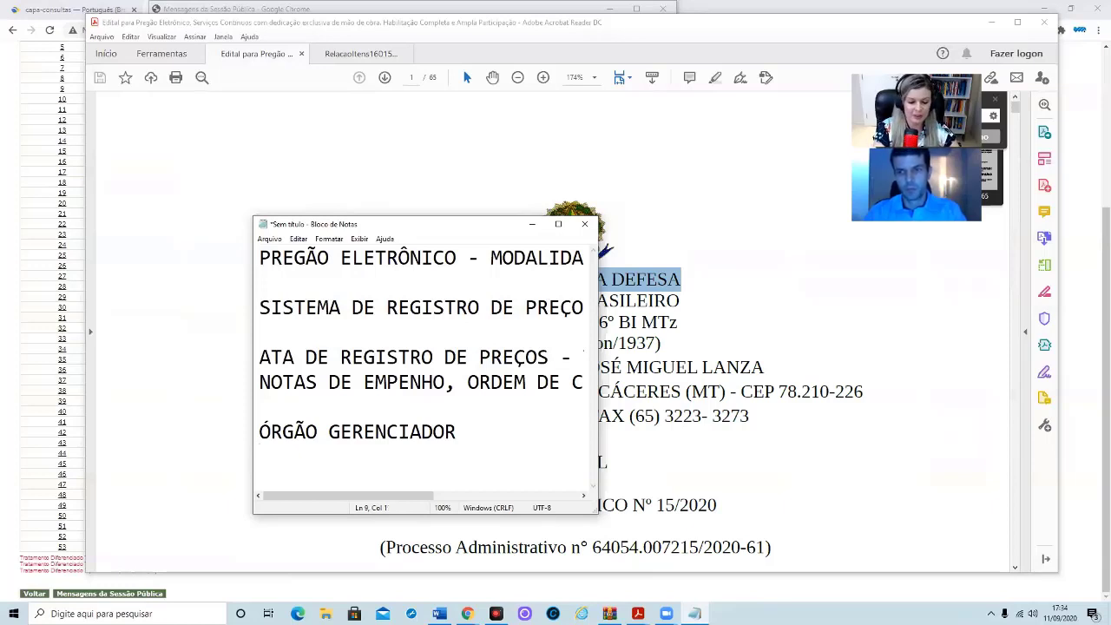
pyautogui.write('PARTICIPANTES')
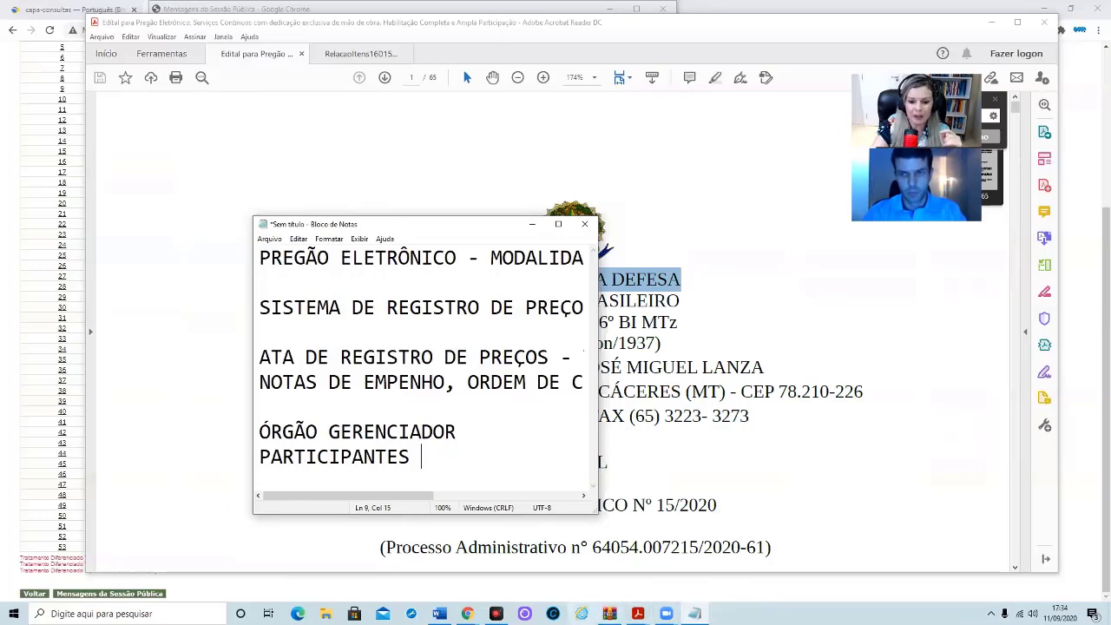
# Switch to the RelacaoItens PDF in Adobe Acrobat Reader and highlight item 1's title and detailed description.
pyautogui.moveTo(610, 614)
pyautogui.click(667, 573)
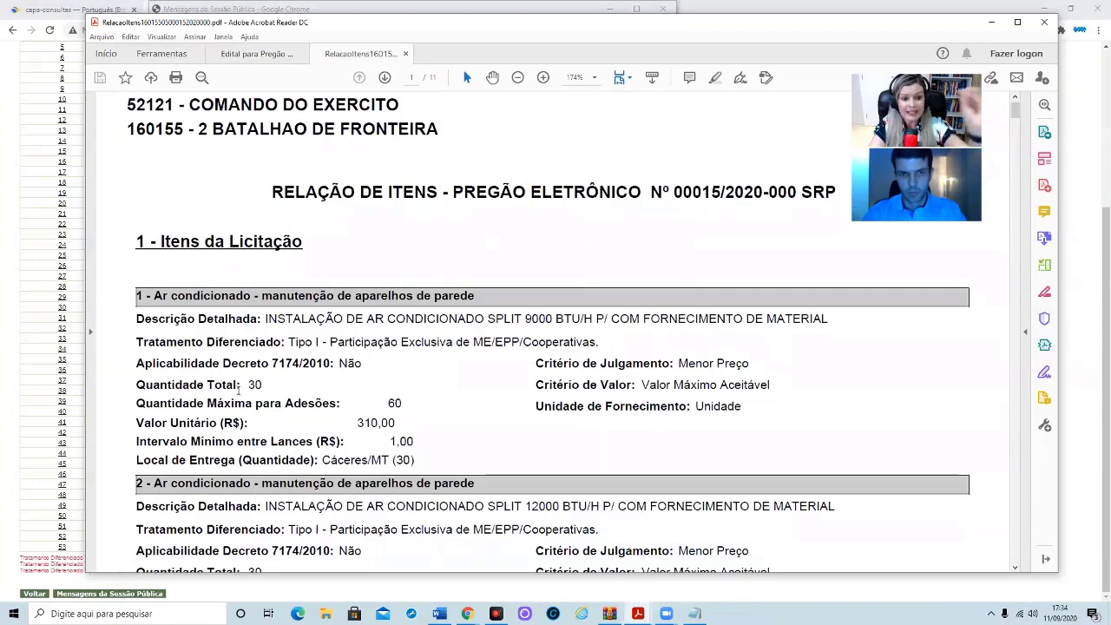
pyautogui.moveTo(156, 295); pyautogui.dragTo(487, 295)
pyautogui.moveTo(265, 318); pyautogui.dragTo(743, 319)
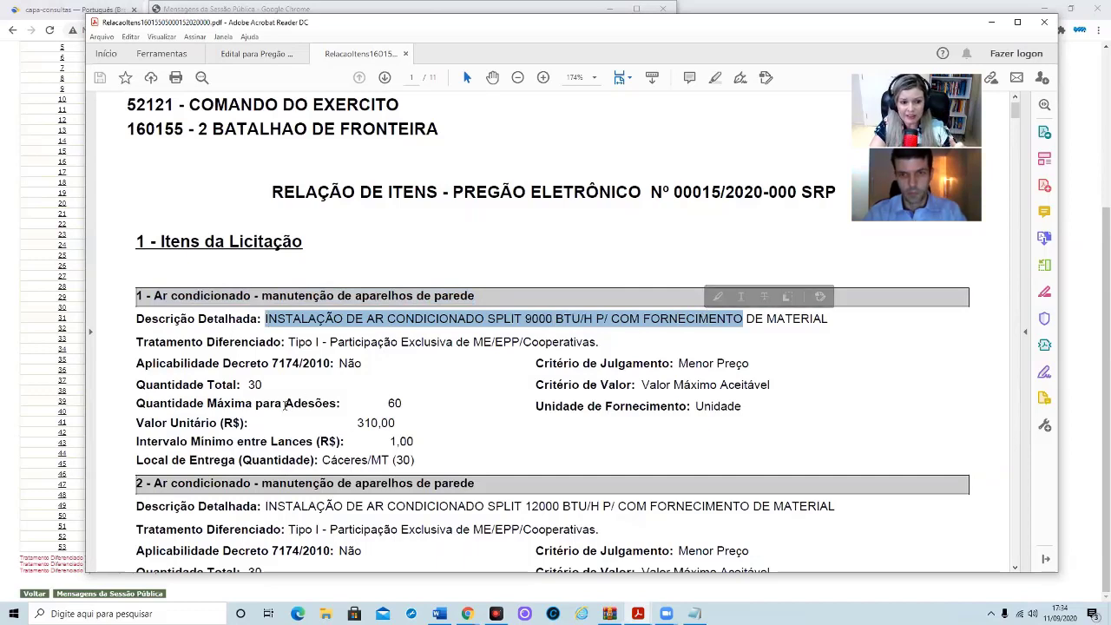
# Highlight item 1's total quantity in the PDF and add the line "QUANTITATIVO MAX ESTIMA" at the end of the Bloco de Notas note.
pyautogui.moveTo(257, 392)
pyautogui.mouseDown()
pyautogui.moveTo(260, 405)
pyautogui.moveTo(247, 388)
pyautogui.mouseUp()
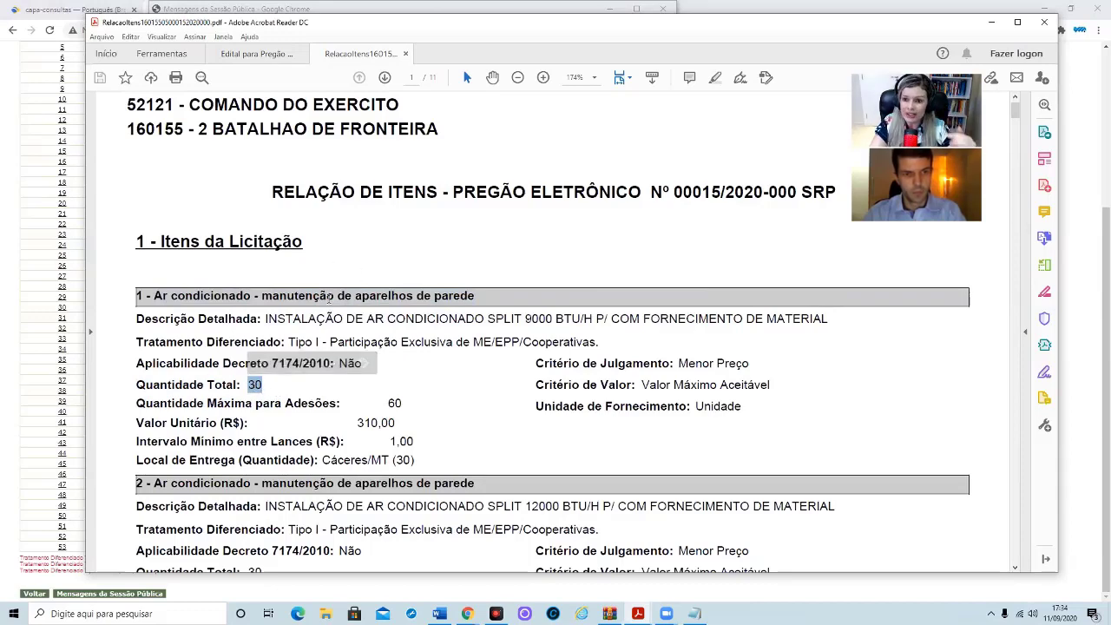
pyautogui.click(695, 614)
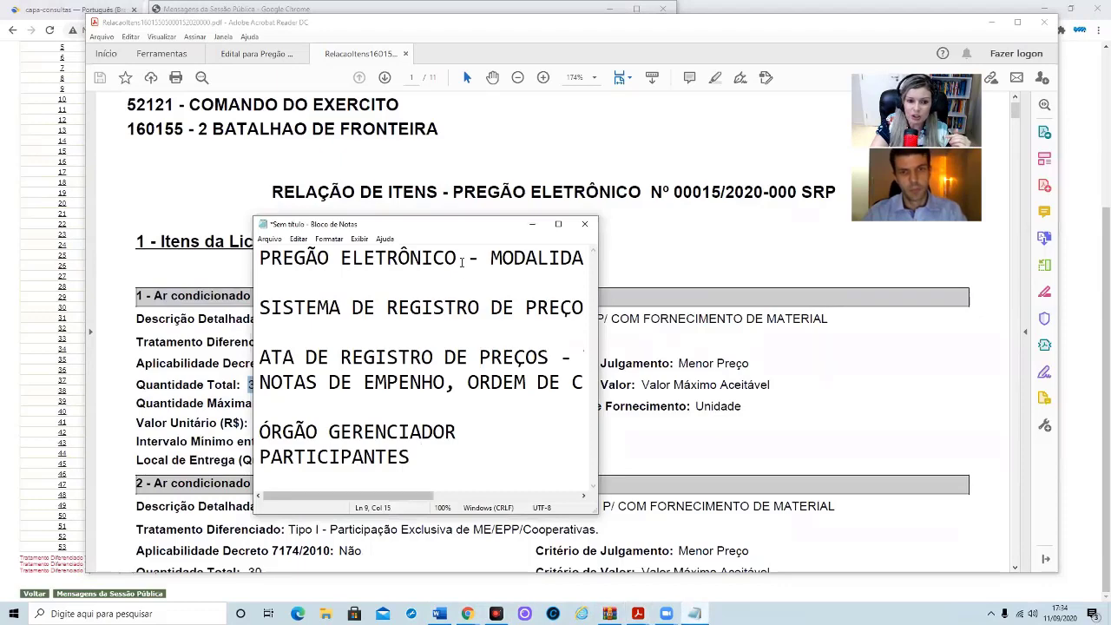
pyautogui.moveTo(458, 225); pyautogui.dragTo(700, 179)
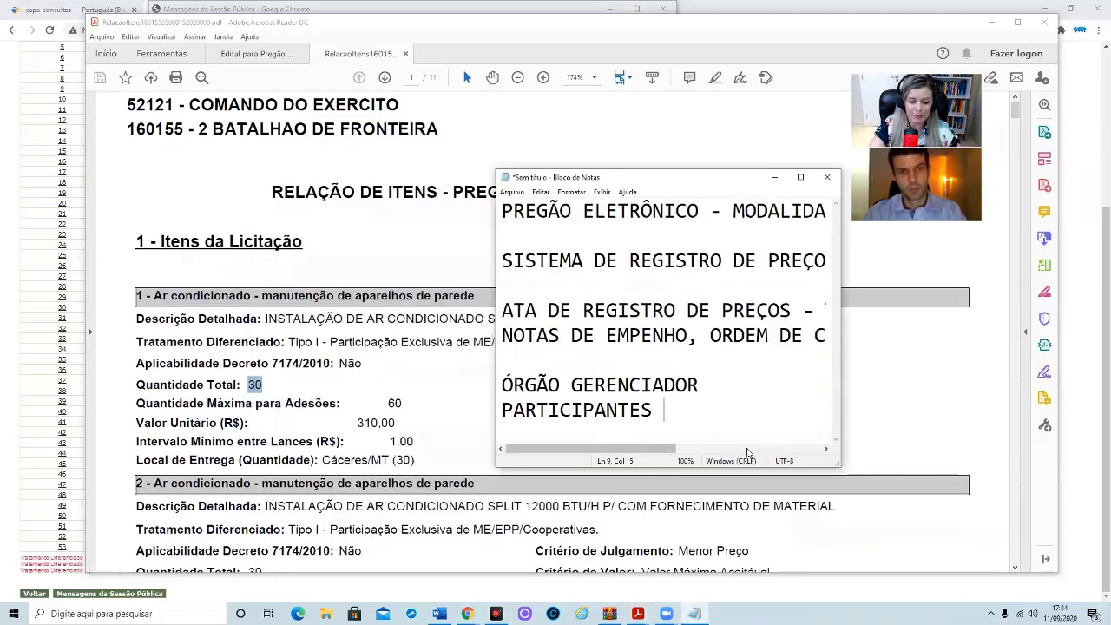
pyautogui.press('Return')
pyautogui.write('QUAN')
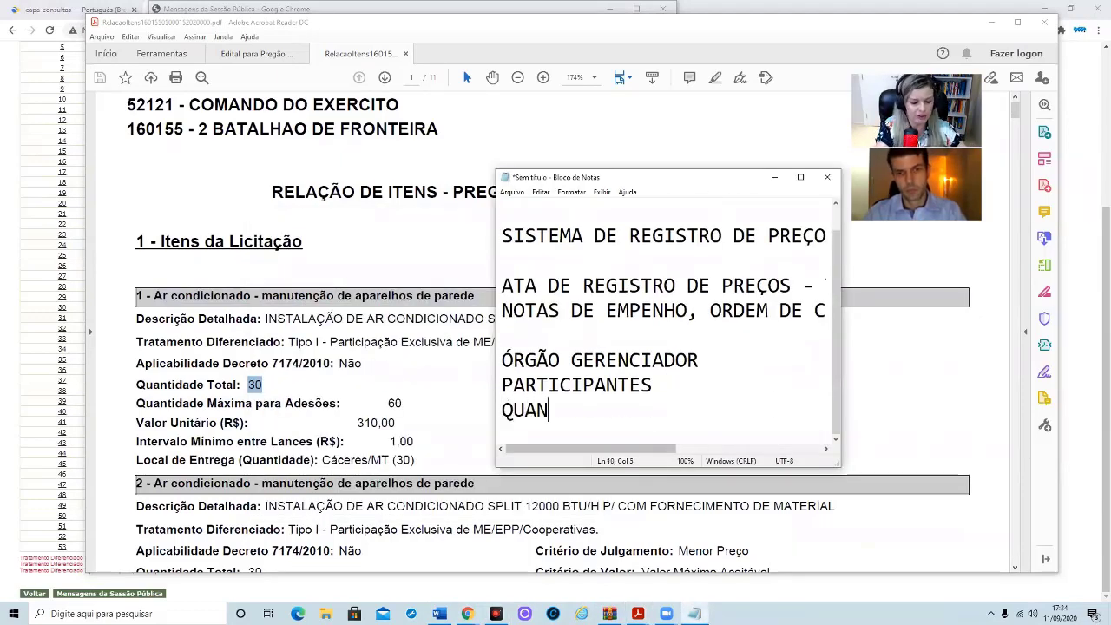
pyautogui.write('TITATI')
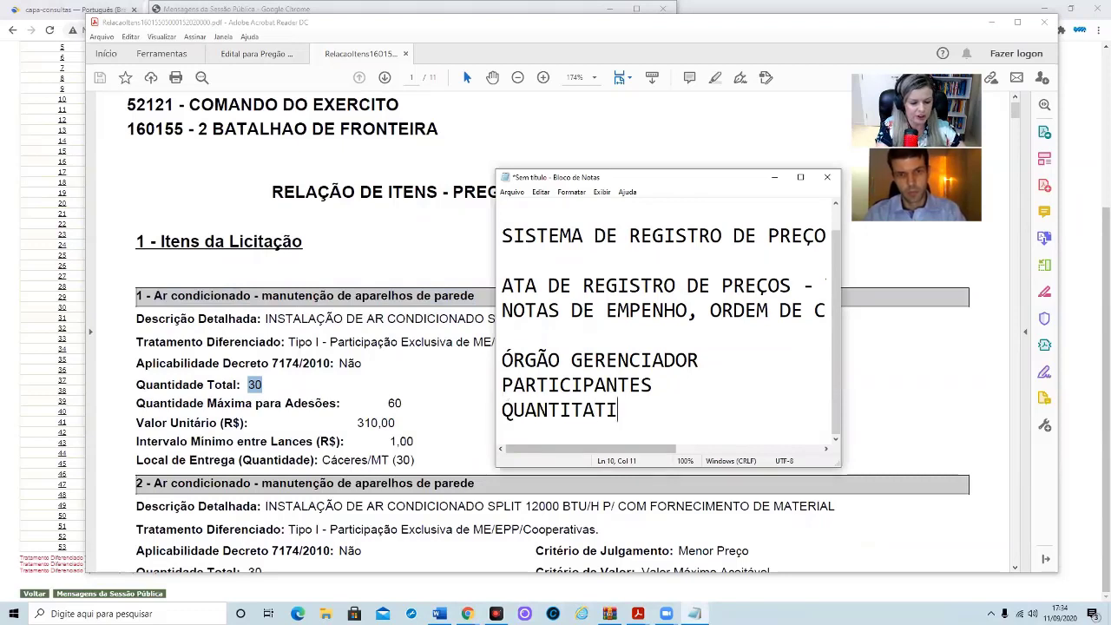
pyautogui.write('VO MAX ESTIMA')
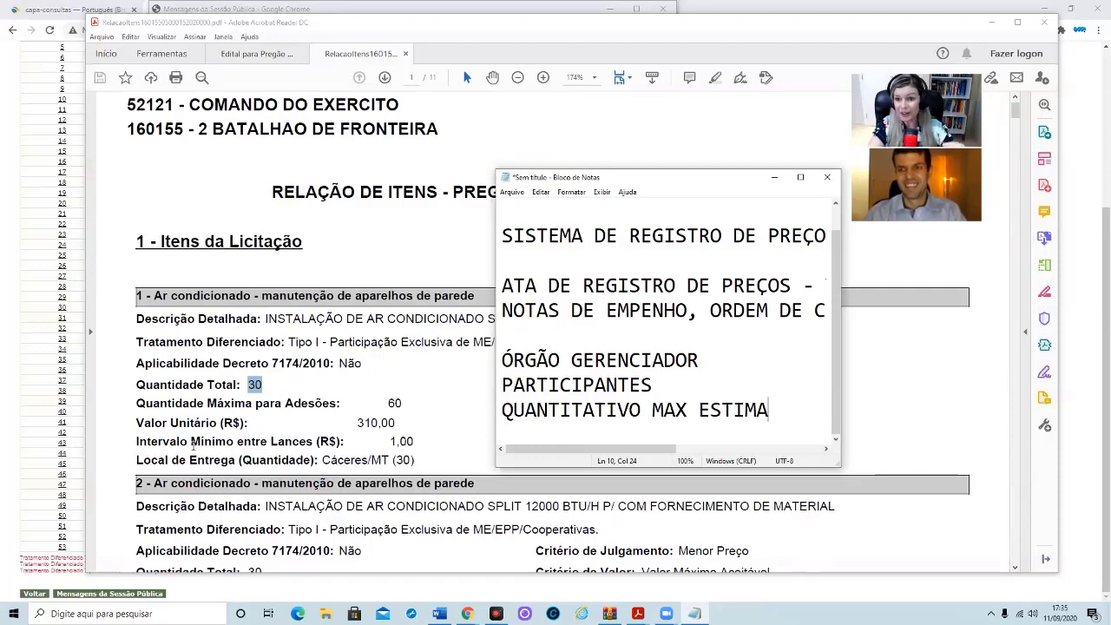
# Switch back to the RelacaoItens PDF and highlight item 1's title, total quantity and maximum quantity for adesões.
pyautogui.click(410, 405)
pyautogui.moveTo(388, 404); pyautogui.dragTo(406, 404)
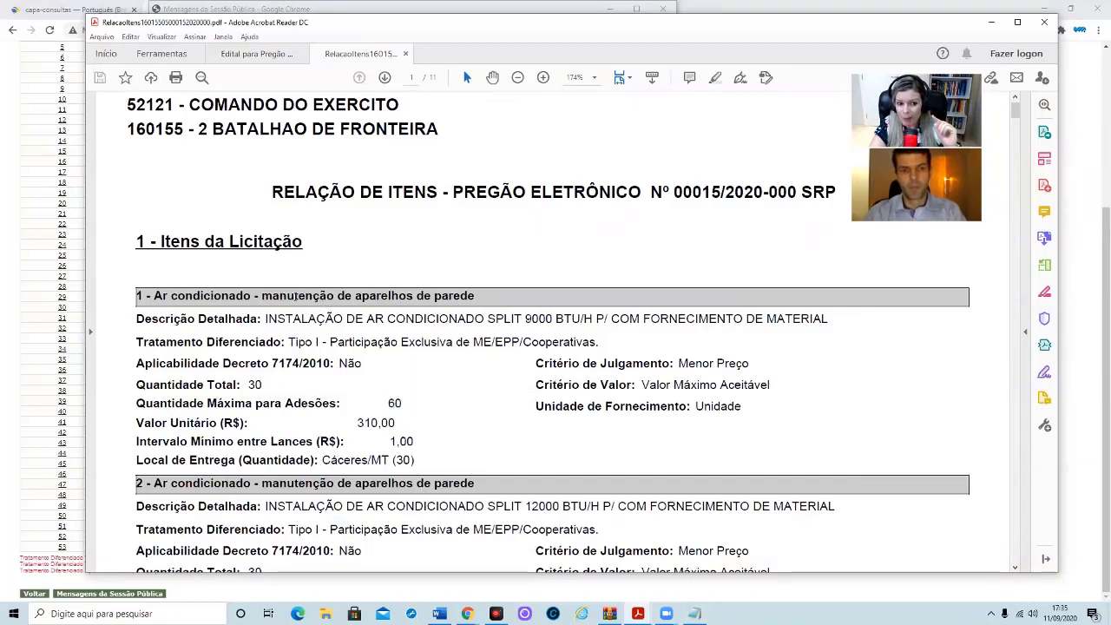
pyautogui.moveTo(262, 296); pyautogui.dragTo(413, 296)
pyautogui.moveTo(276, 401); pyautogui.dragTo(249, 385)
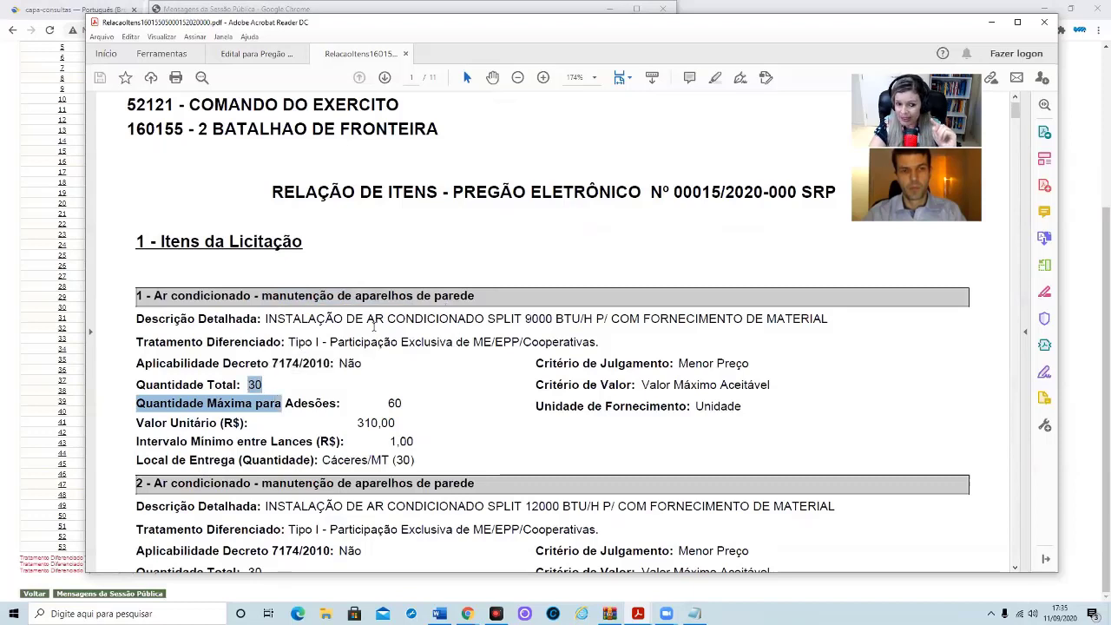
pyautogui.doubleClick(396, 403)
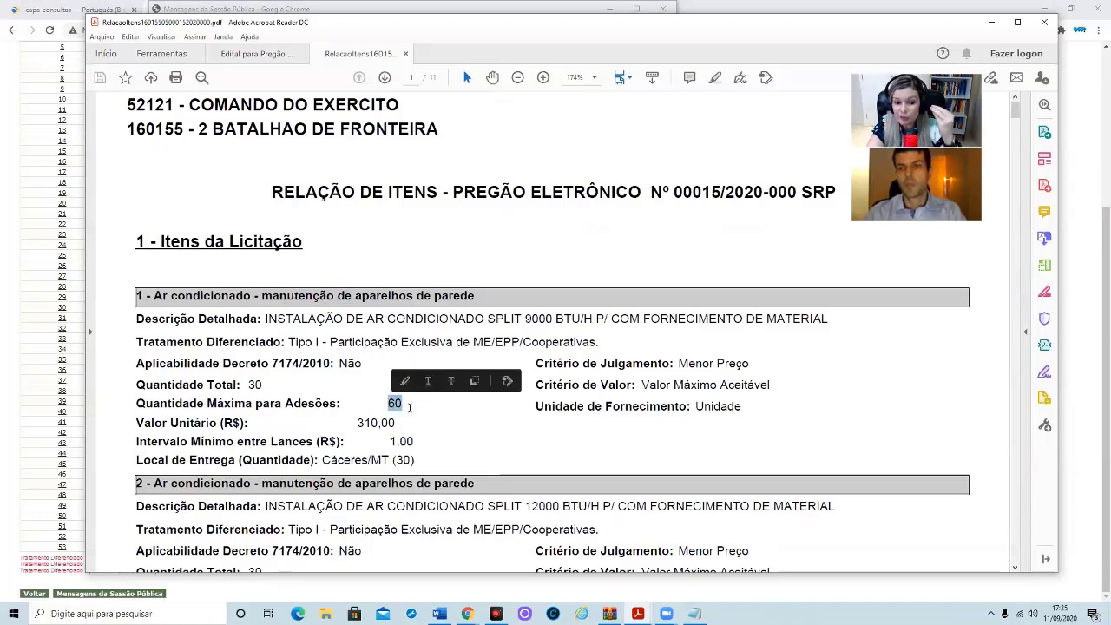
pyautogui.click(410, 408)
pyautogui.moveTo(403, 404); pyautogui.dragTo(386, 405)
pyautogui.click(257, 389)
pyautogui.doubleClick(256, 386)
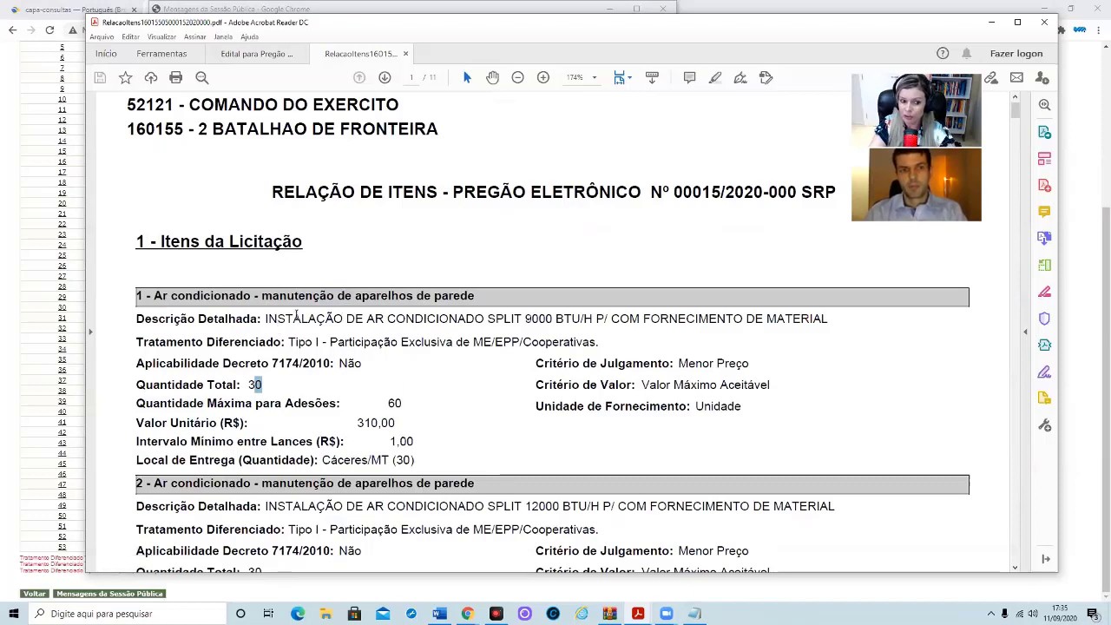
# Highlight item 1's detailed description through "SPLIT 9000", followed by its Quantidade Total and Quantidade Máxima para Adesões values.
pyautogui.moveTo(297, 319); pyautogui.dragTo(540, 320)
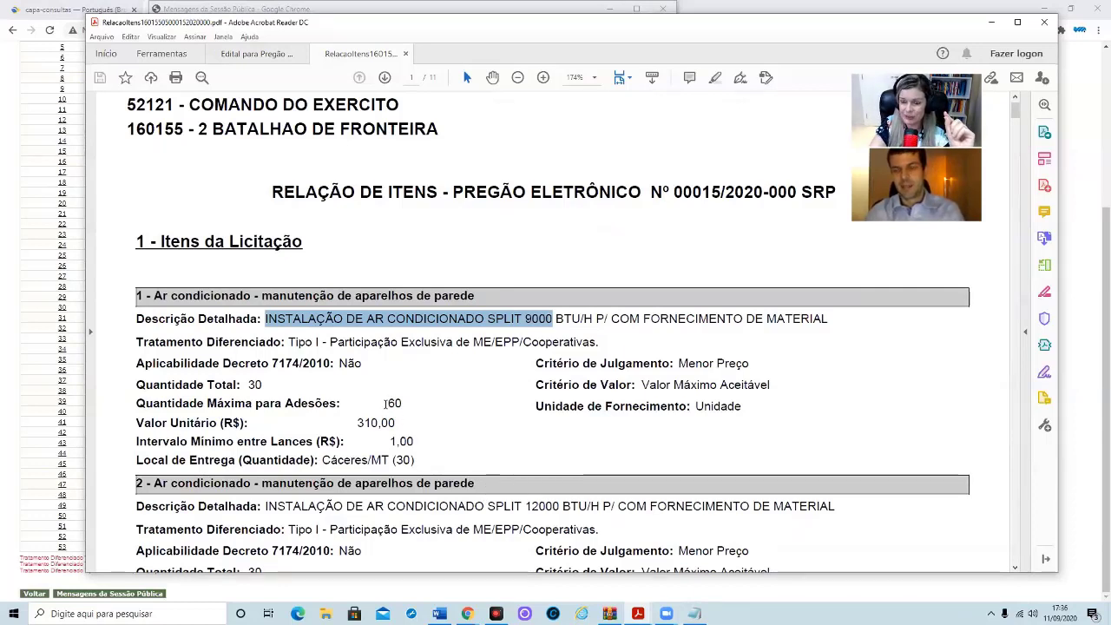
pyautogui.moveTo(256, 384); pyautogui.dragTo(248, 385)
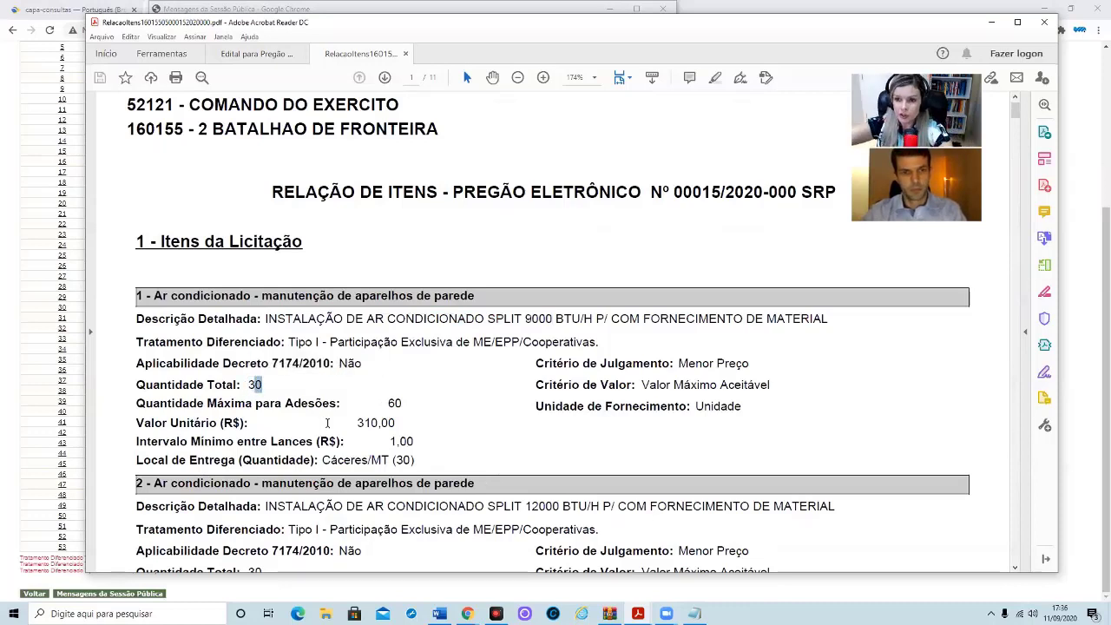
pyautogui.click(238, 386)
pyautogui.moveTo(246, 385); pyautogui.dragTo(269, 385)
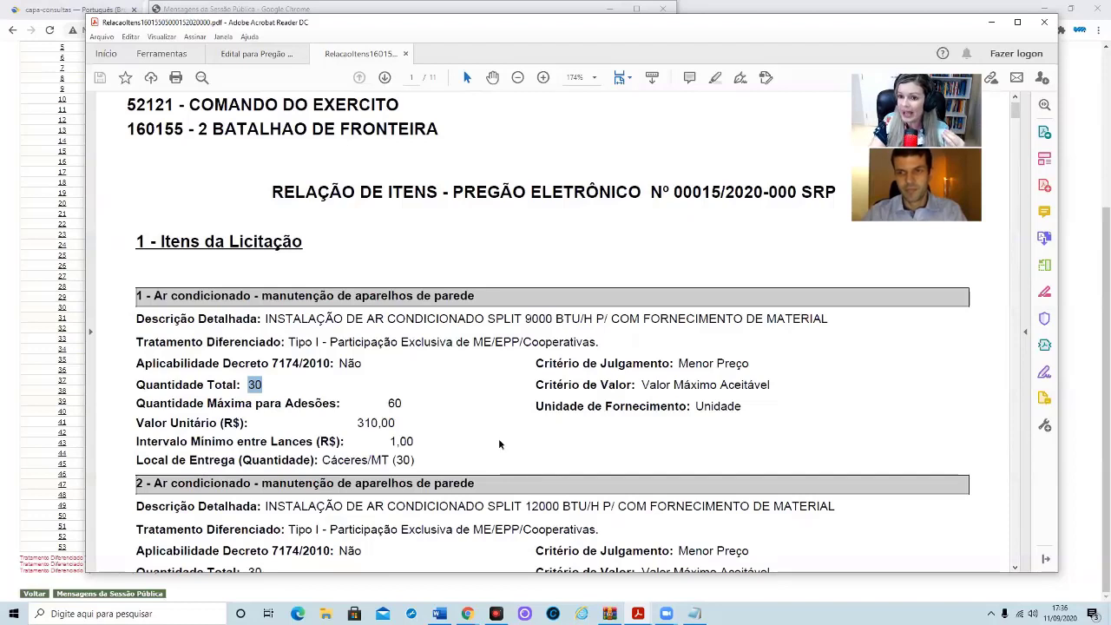
pyautogui.moveTo(282, 389); pyautogui.dragTo(243, 385)
pyautogui.moveTo(403, 404); pyautogui.dragTo(245, 365)
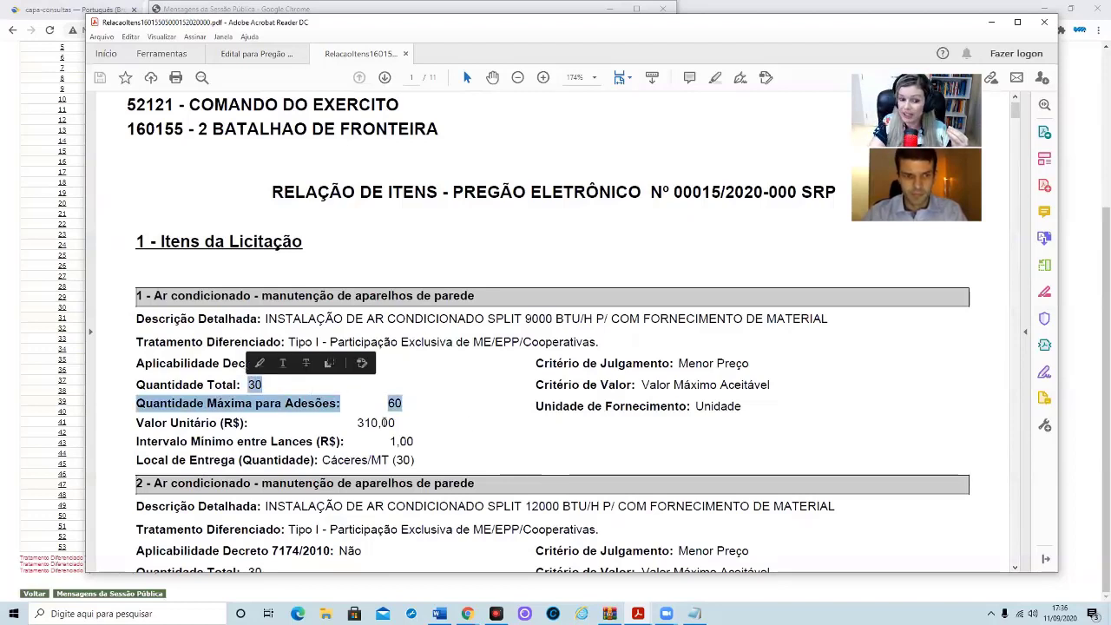
# Examine item 3's total and adesão quantities and highlight the BTU/H capacity in its detailed description.
pyautogui.scroll(-3, 245, 365)
pyautogui.click(378, 489)
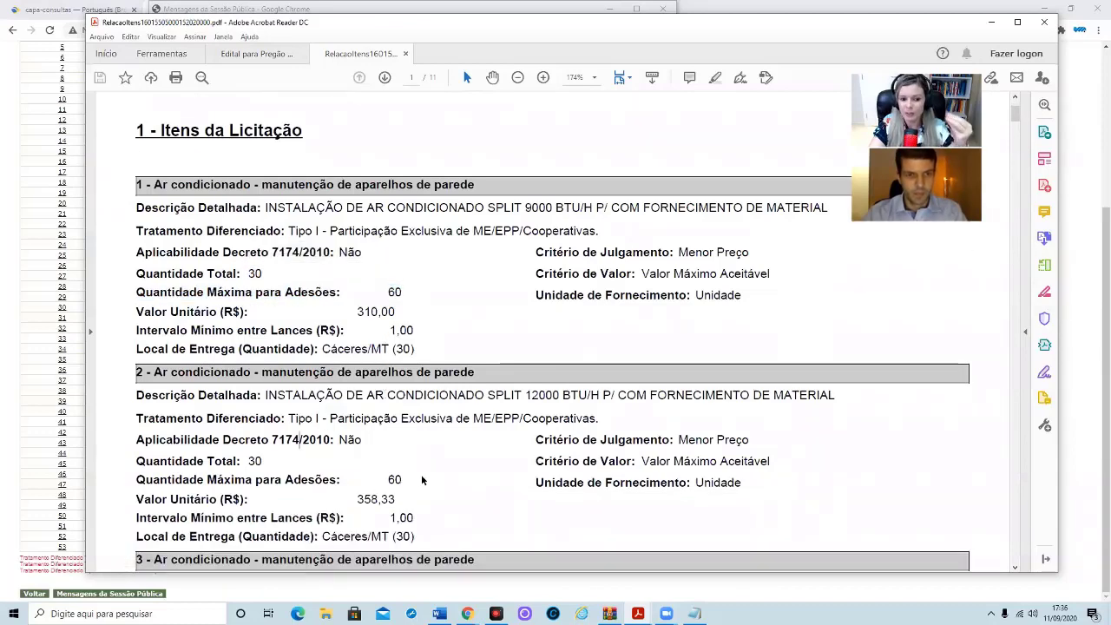
pyautogui.scroll(-4, 362, 477)
pyautogui.scroll(-2, 462, 476)
pyautogui.doubleClick(254, 455)
pyautogui.moveTo(393, 472); pyautogui.dragTo(251, 453)
pyautogui.click(251, 452)
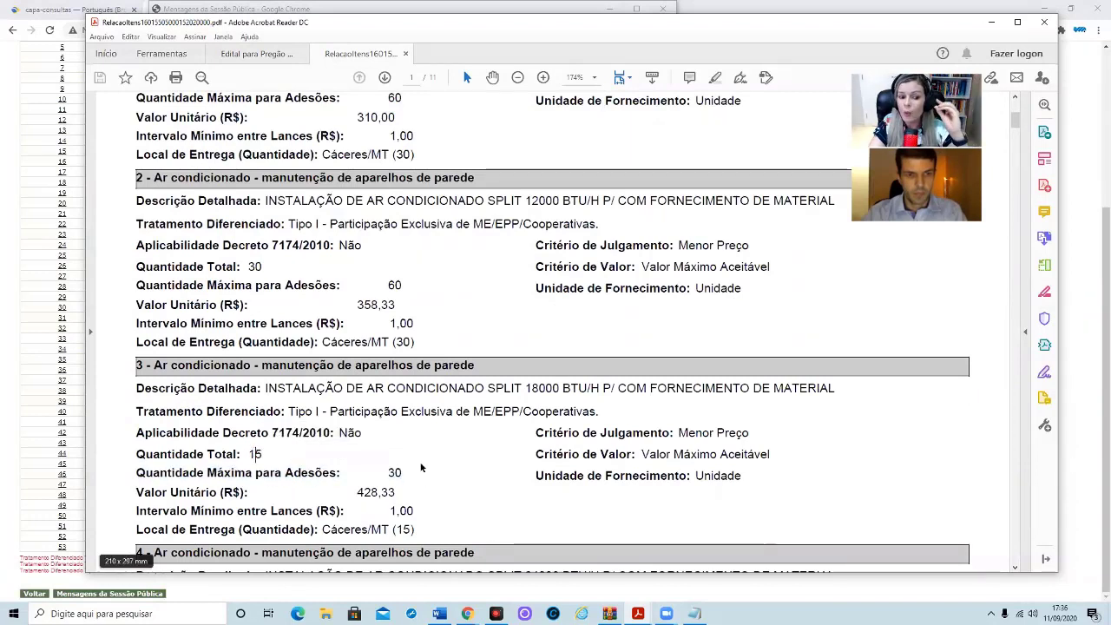
pyautogui.moveTo(531, 388); pyautogui.dragTo(560, 390)
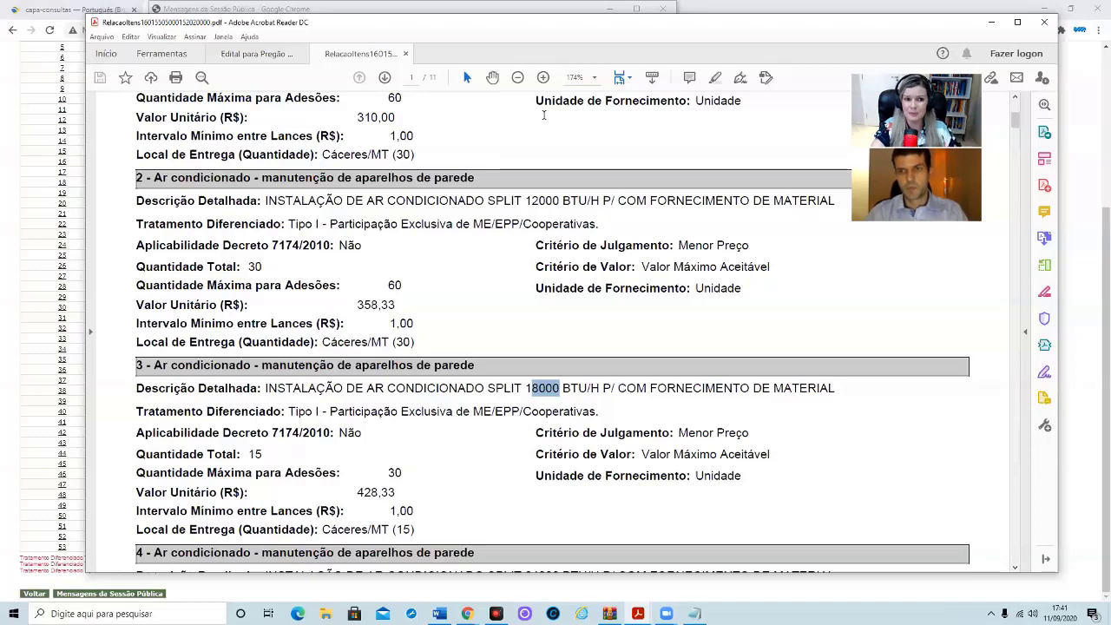
# Switch to the ComprasNet window in Google Chrome and show the header of the Acompanhamento de Pregão page.
pyautogui.click(391, 11)
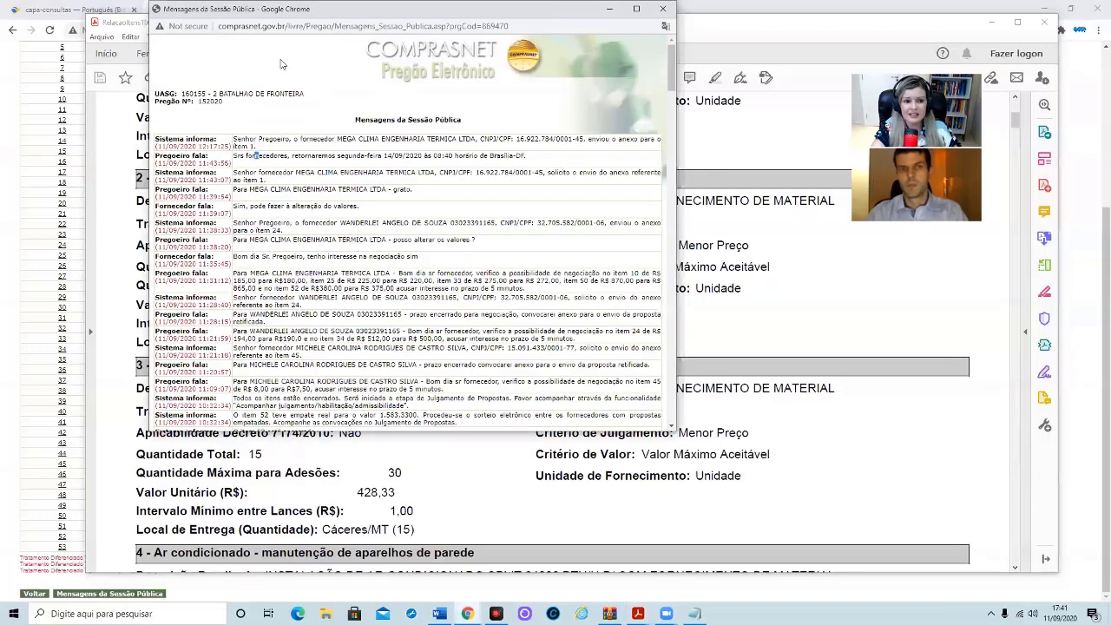
pyautogui.click(108, 26)
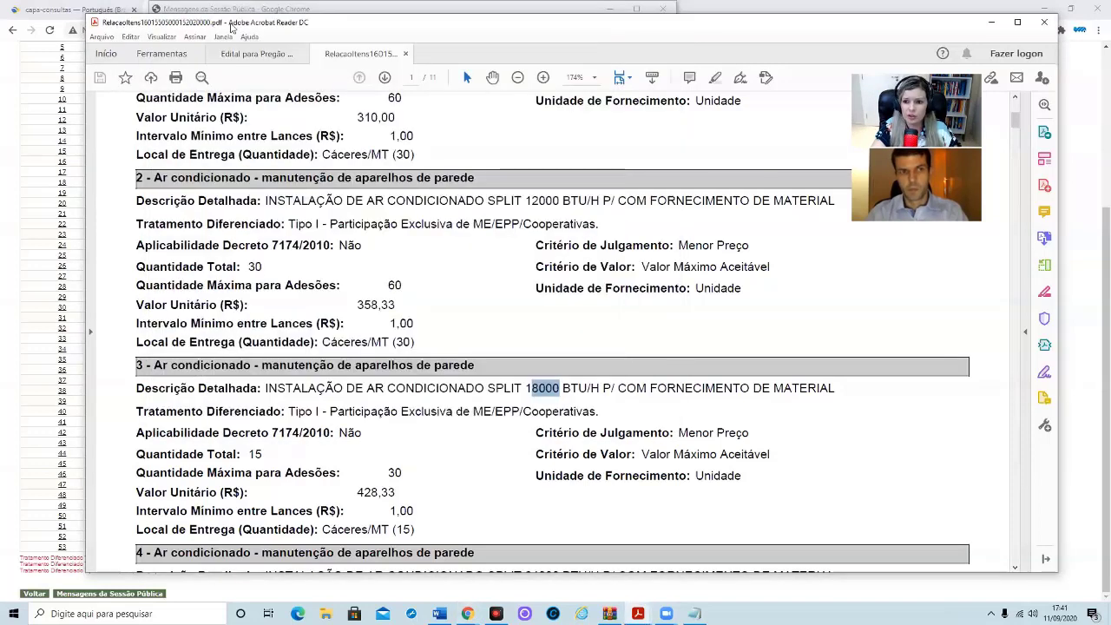
pyautogui.click(230, 10)
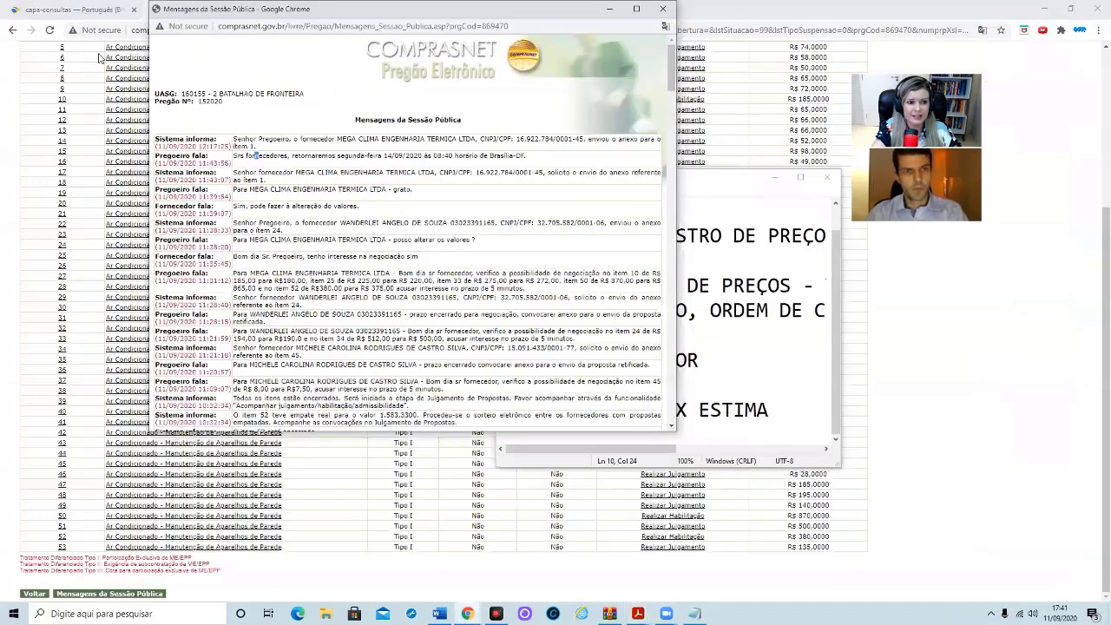
pyautogui.click(467, 614)
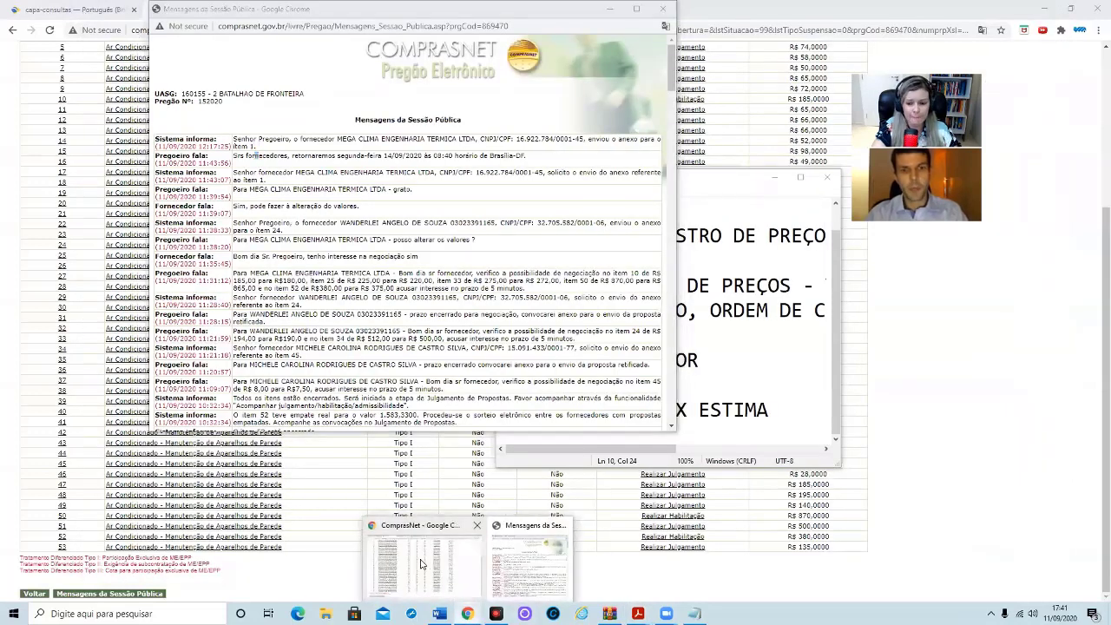
pyautogui.click(421, 564)
pyautogui.scroll(3, 450, 495)
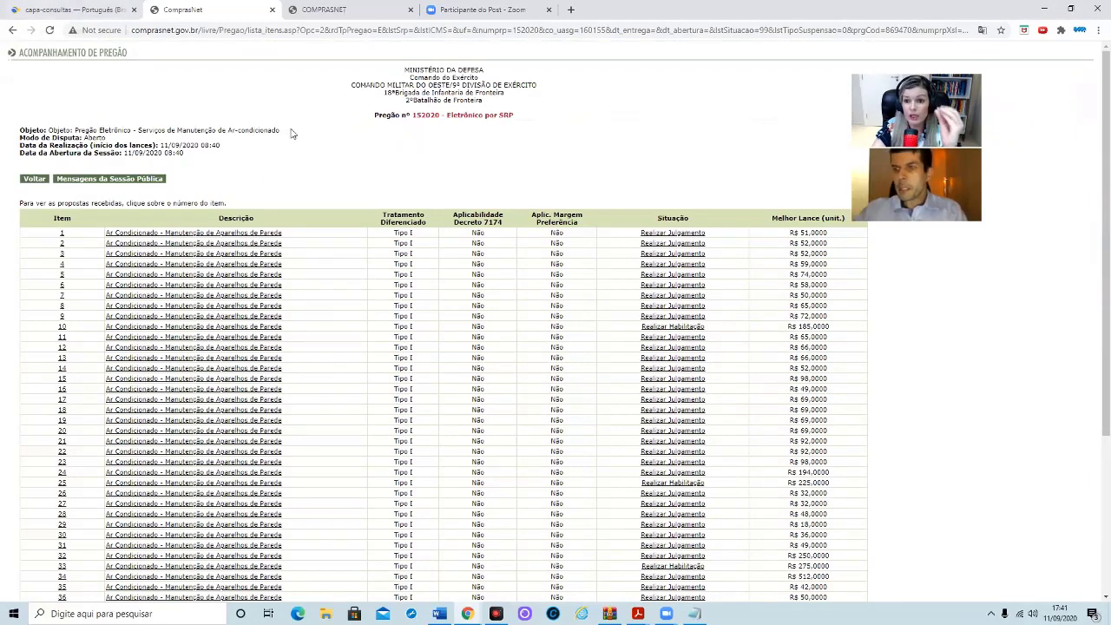
# Go back from the Consultas page to the Portal de Compras home page and show its main banner.
pyautogui.click(75, 10)
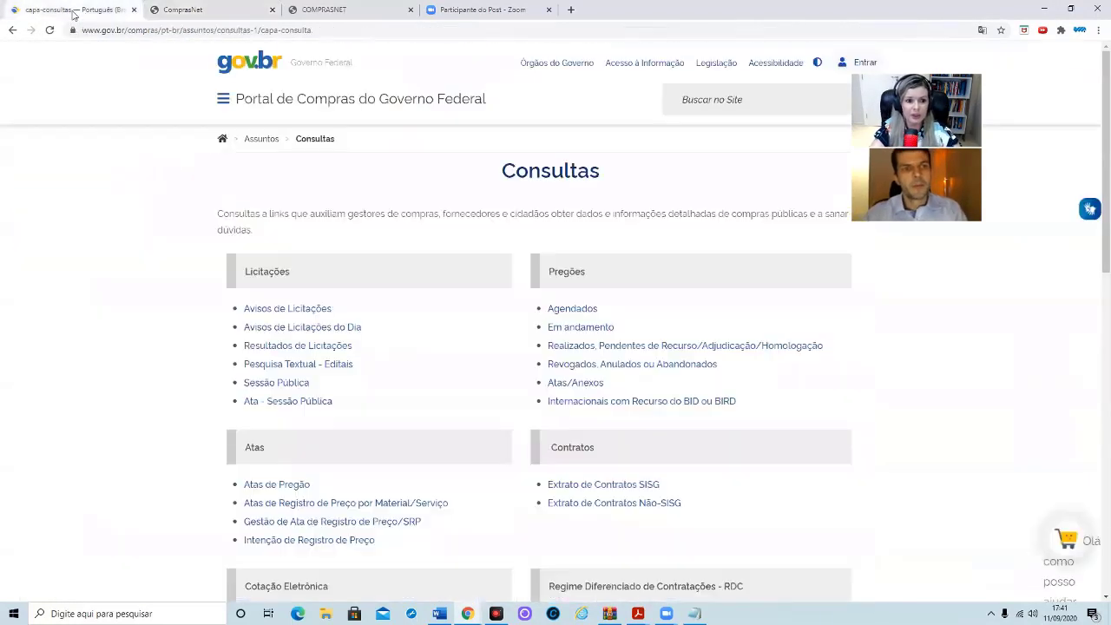
pyautogui.click(223, 99)
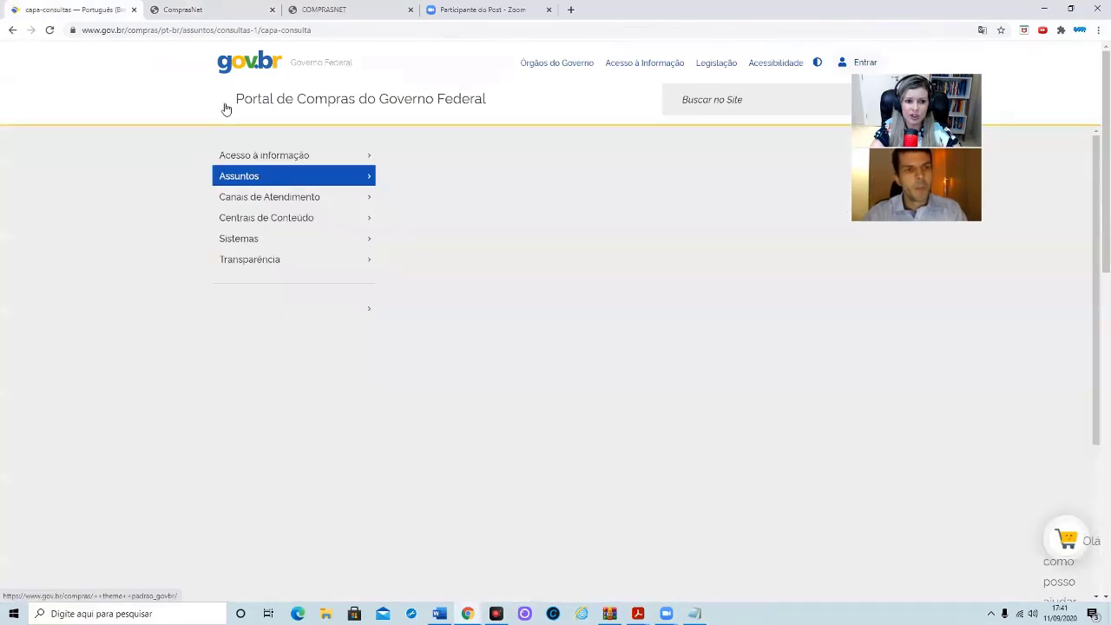
pyautogui.click(9, 32)
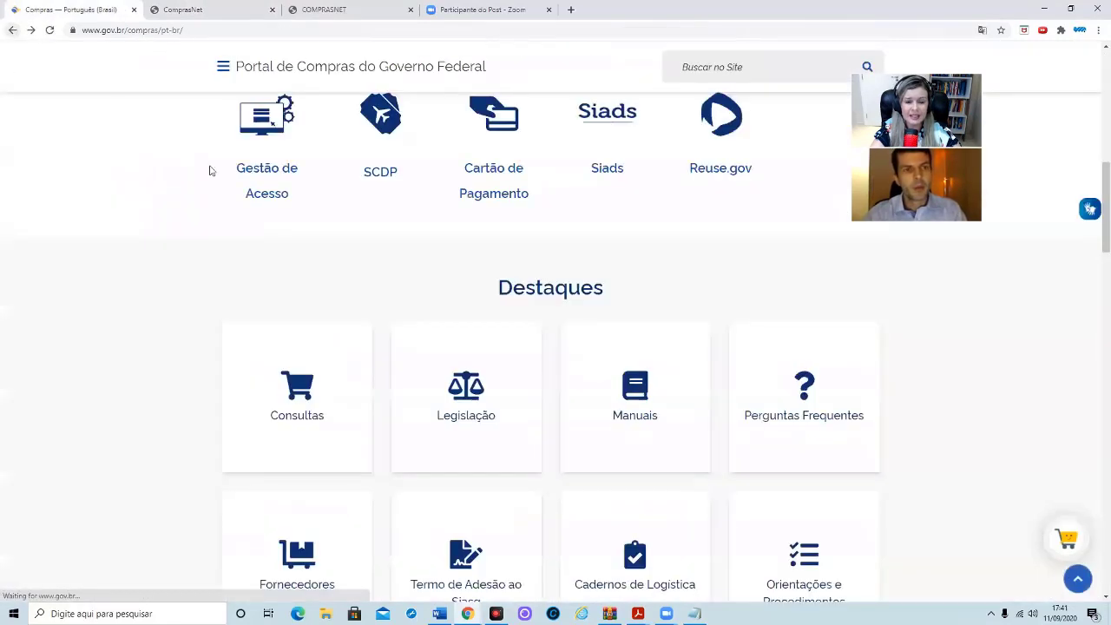
pyautogui.scroll(5, 313, 452)
pyautogui.scroll(4, 320, 457)
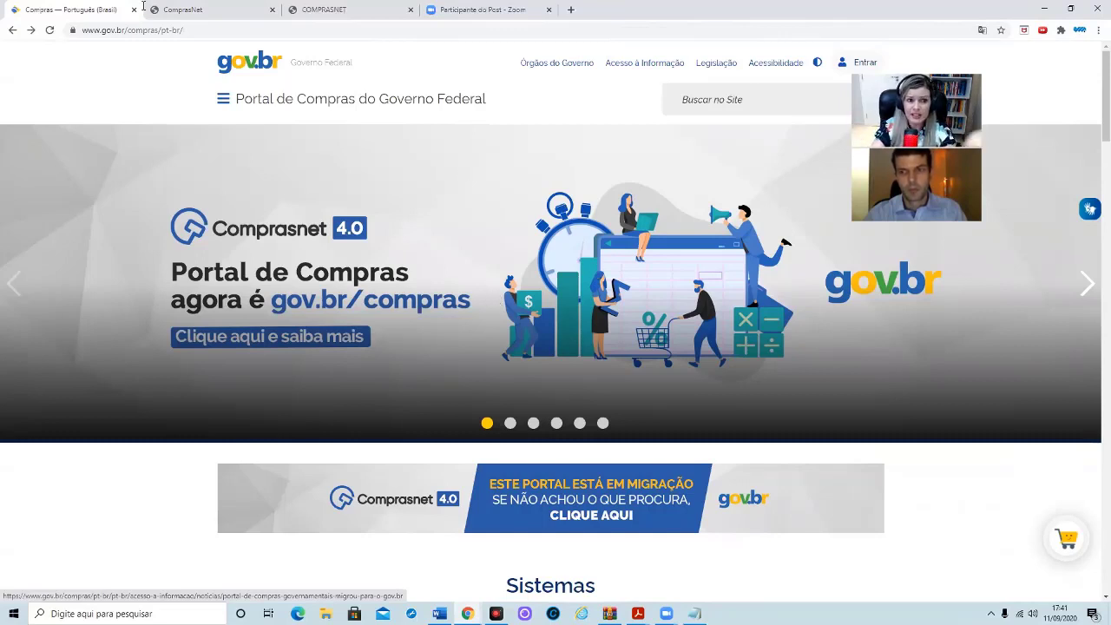
# Return to the ComprasNet pregão page and review the Situação and Melhor Lance values throughout the item list.
pyautogui.click(199, 17)
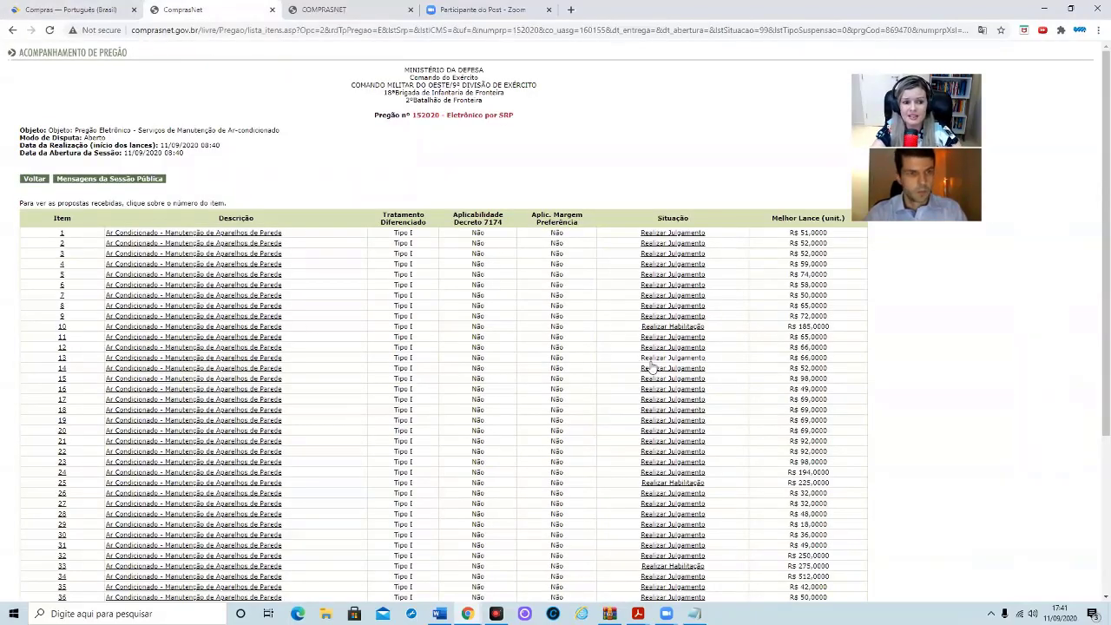
pyautogui.scroll(-4, 90, 279)
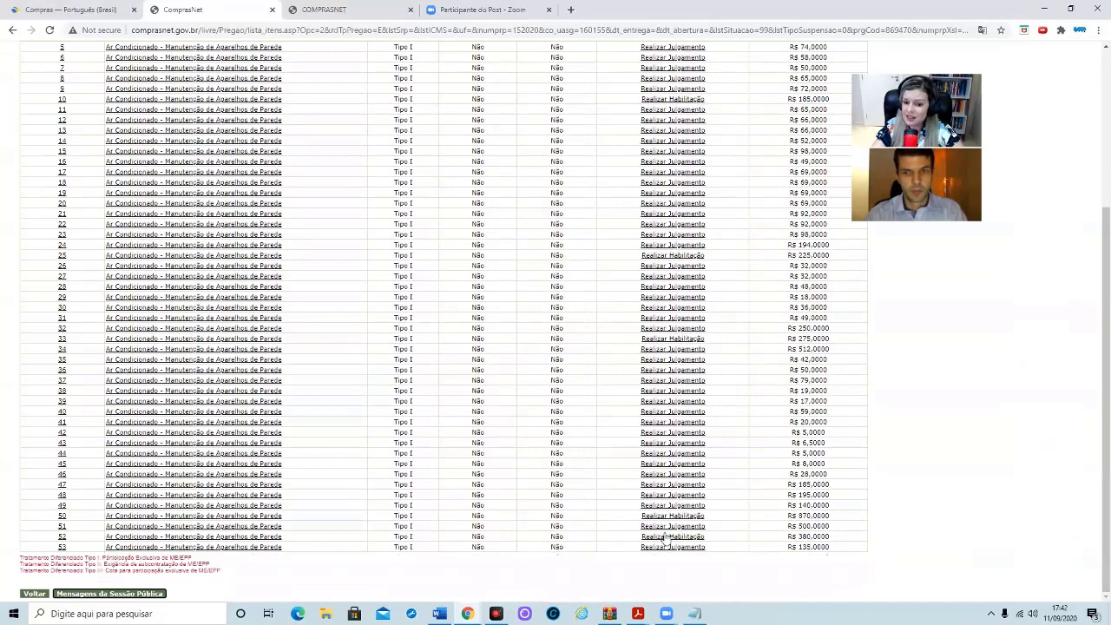
pyautogui.scroll(2, 718, 558)
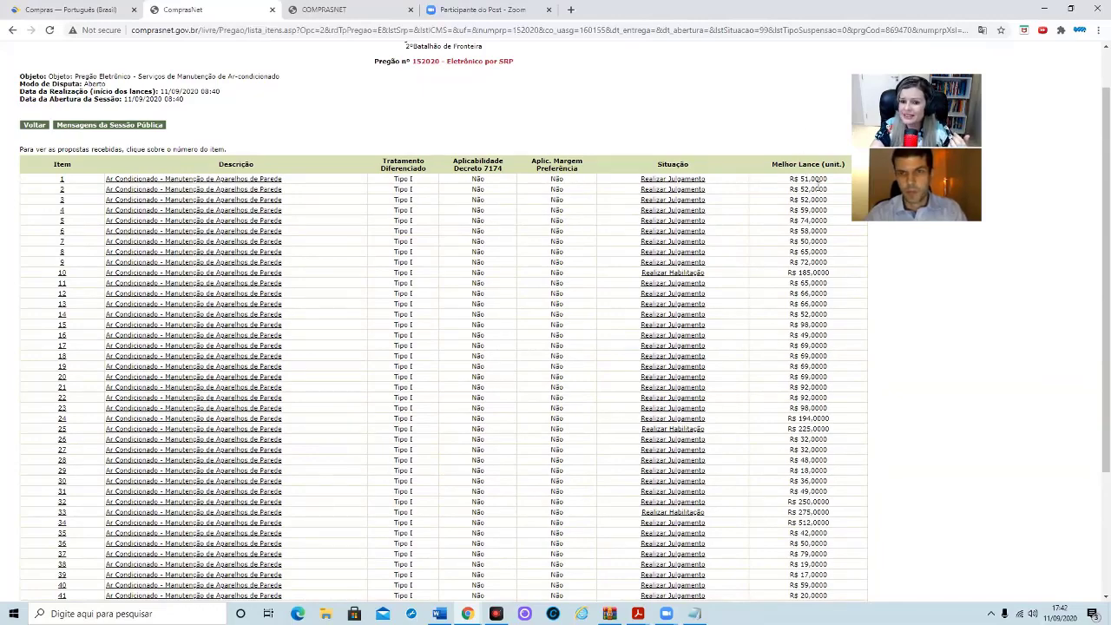
pyautogui.scroll(-1, 819, 187)
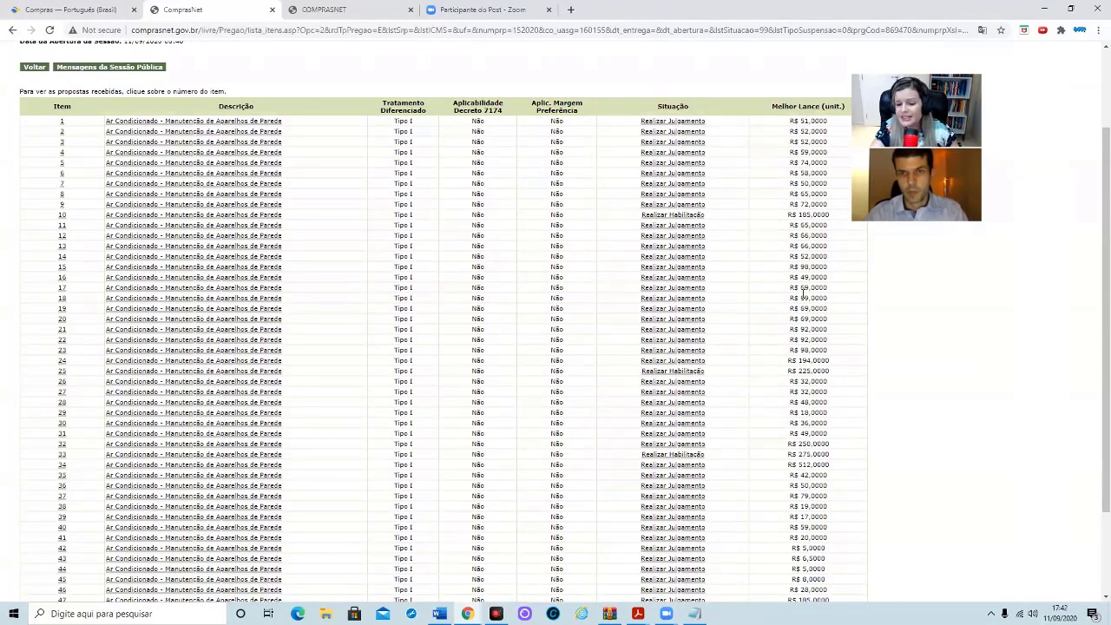
pyautogui.scroll(-3, 804, 296)
pyautogui.scroll(5, 754, 521)
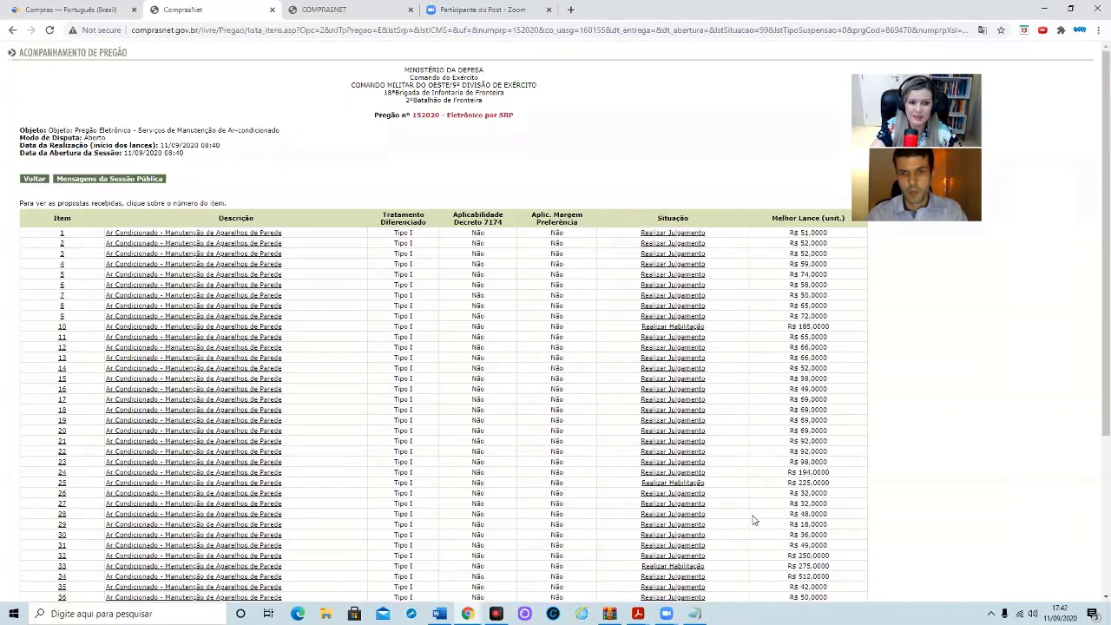
# Bring up the Mensagens da Sessão Pública window, make it taller and wider, and review the session messages.
pyautogui.moveTo(465, 613)
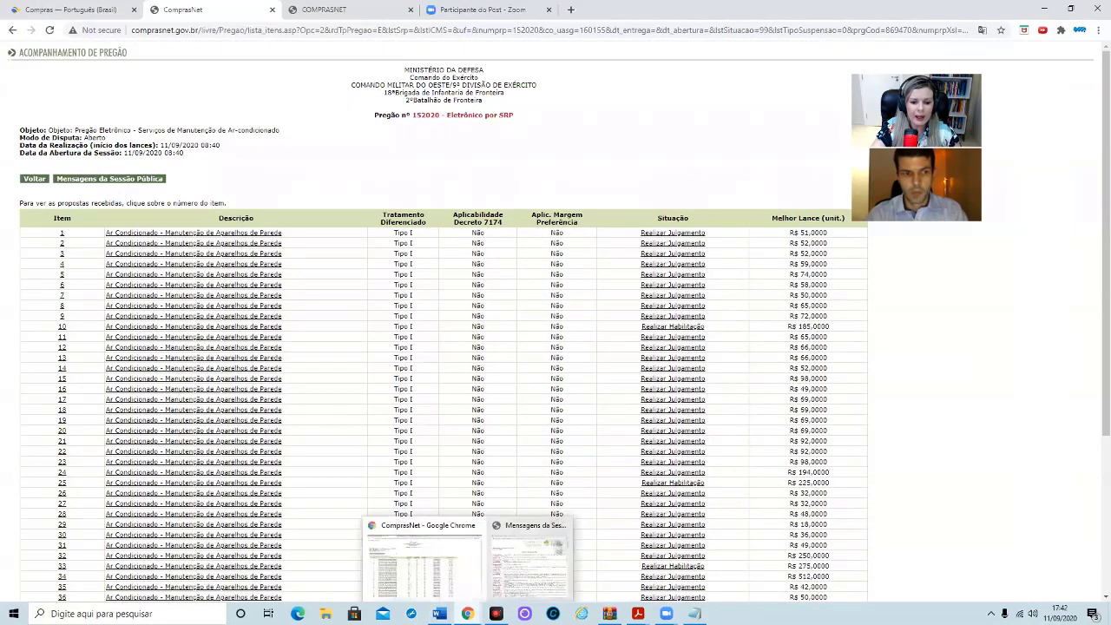
pyautogui.click(512, 589)
pyautogui.moveTo(655, 431); pyautogui.dragTo(632, 577)
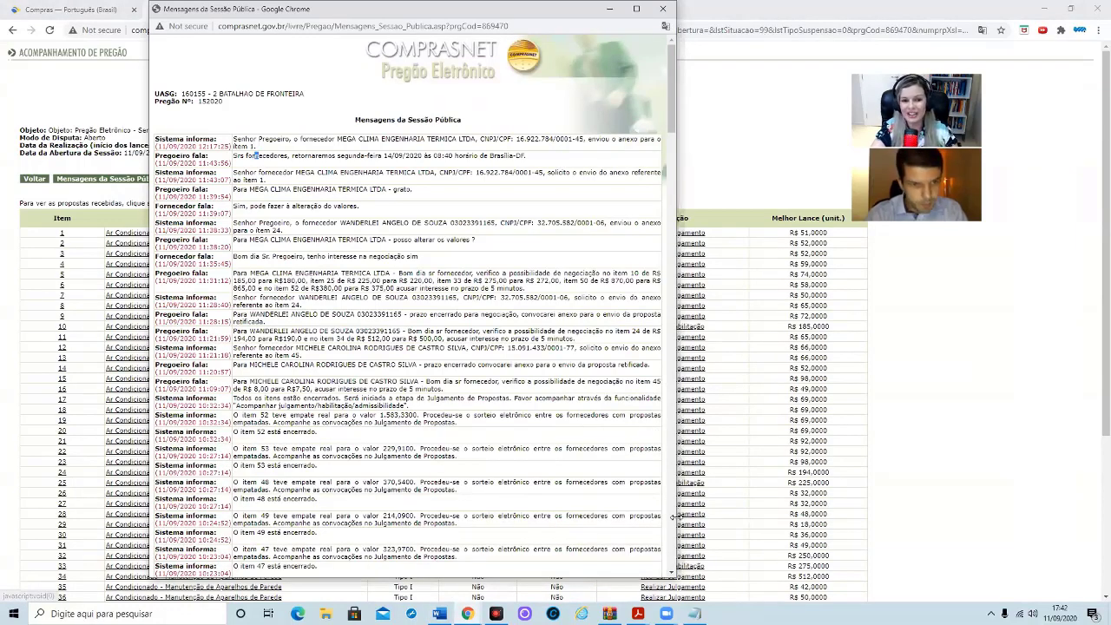
pyautogui.moveTo(675, 517); pyautogui.dragTo(862, 518)
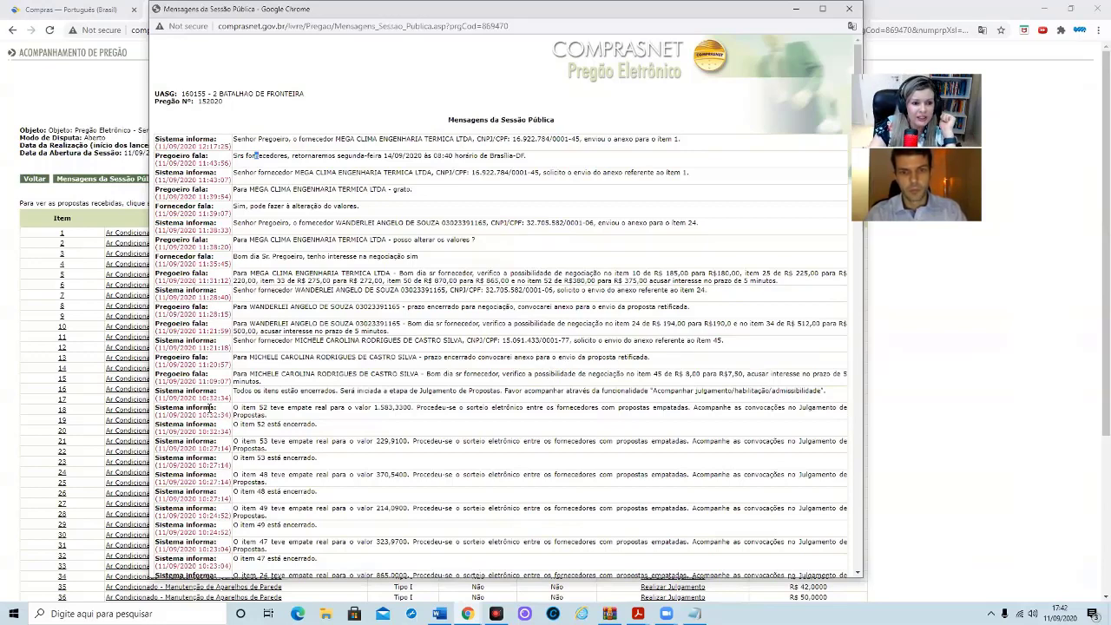
pyautogui.scroll(-5, 210, 408)
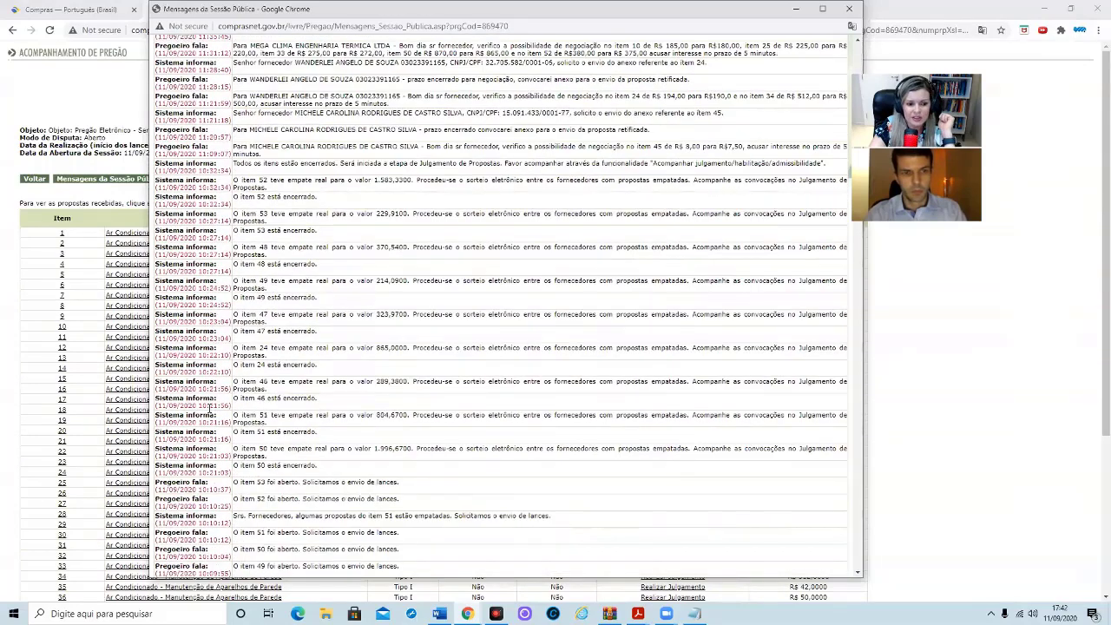
# Review the public session messages back to the earliest entries, covering the tied bids, item openings and the pregoeiro's opening greeting.
pyautogui.scroll(-6, 210, 410)
pyautogui.scroll(-6, 211, 413)
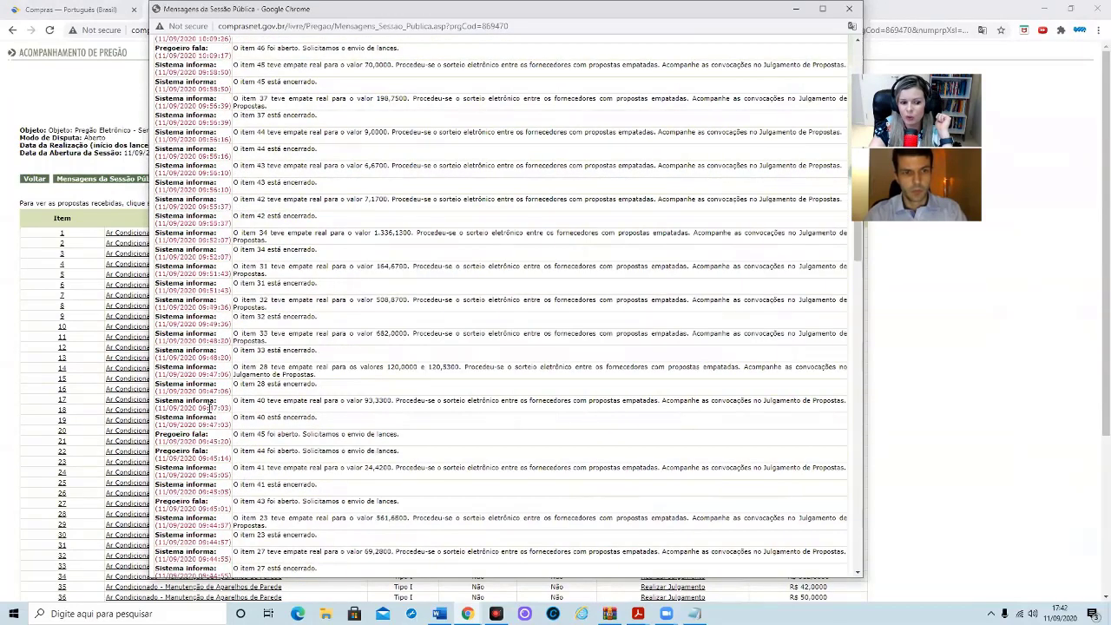
pyautogui.scroll(-10, 369, 466)
pyautogui.scroll(-10, 369, 466)
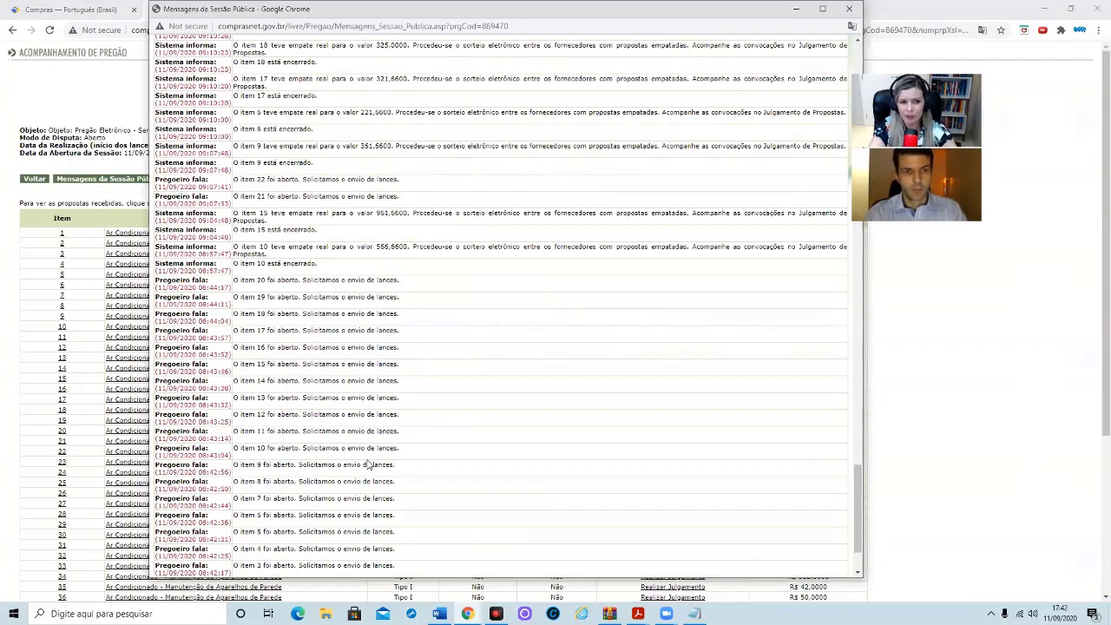
pyautogui.scroll(3, 369, 465)
pyautogui.scroll(-6, 369, 465)
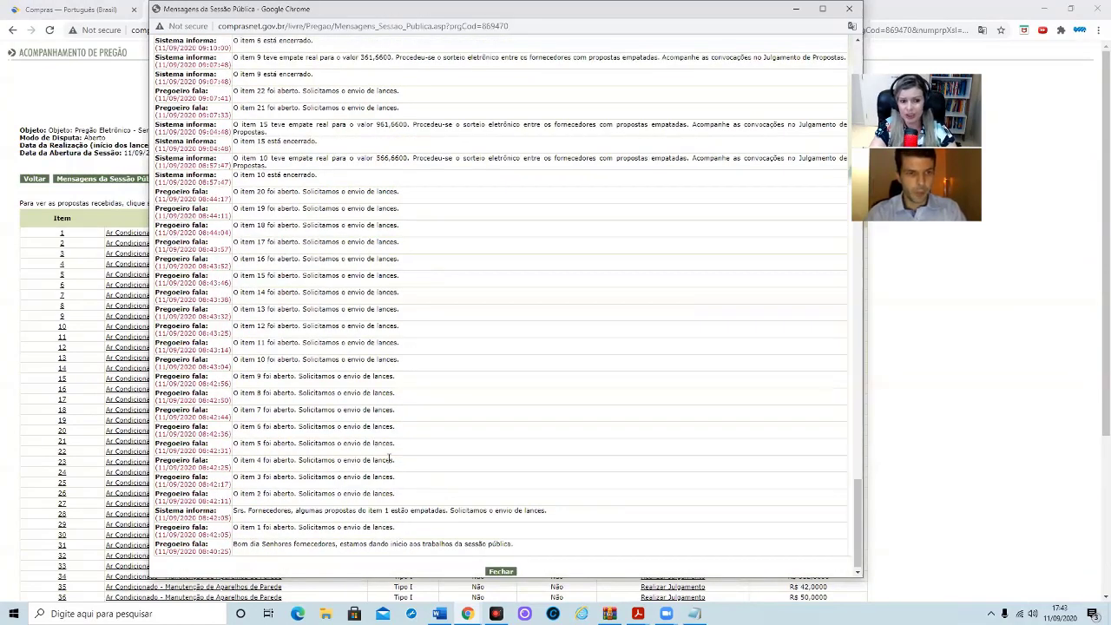
pyautogui.scroll(-1, 423, 454)
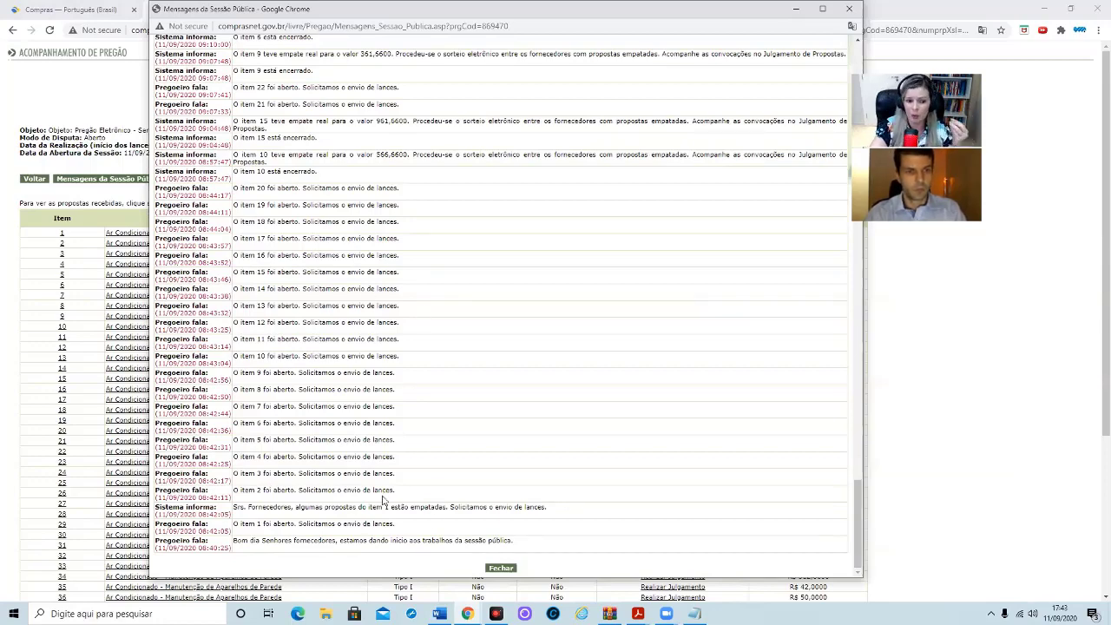
# Return to the newest session messages and highlight the item 24 attachment request, then the start of the negotiation message to MEGA CLIMA ENGENHARIA TERMICA LTDA.
pyautogui.scroll(3, 376, 473)
pyautogui.scroll(3, 377, 386)
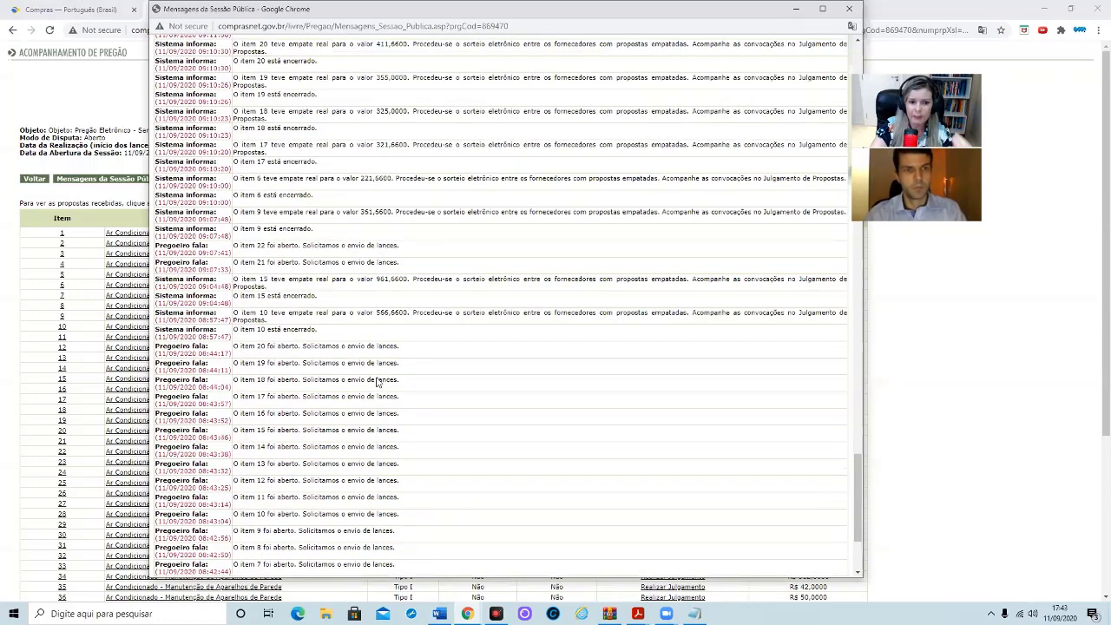
pyautogui.scroll(3, 378, 387)
pyautogui.scroll(10, 377, 386)
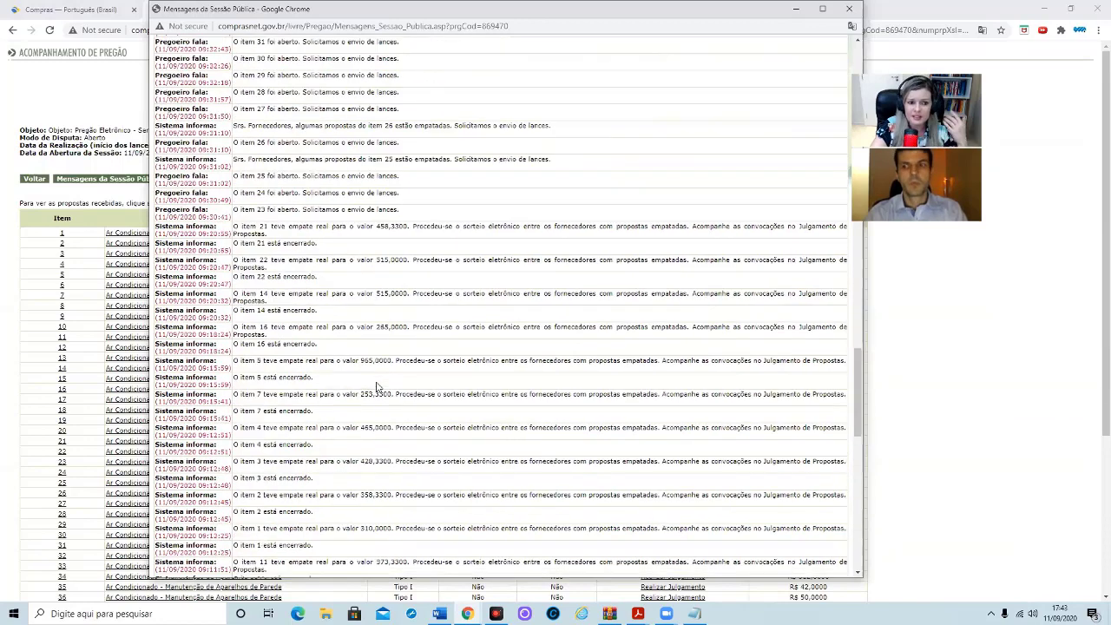
pyautogui.scroll(12, 378, 387)
pyautogui.scroll(15, 377, 386)
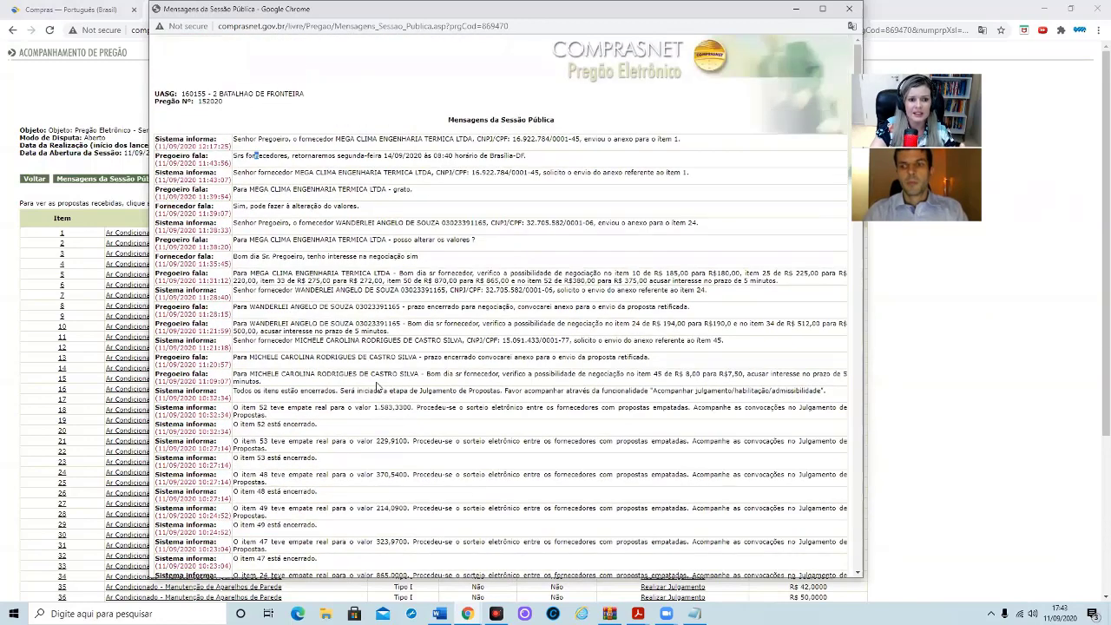
pyautogui.moveTo(235, 289); pyautogui.dragTo(768, 301)
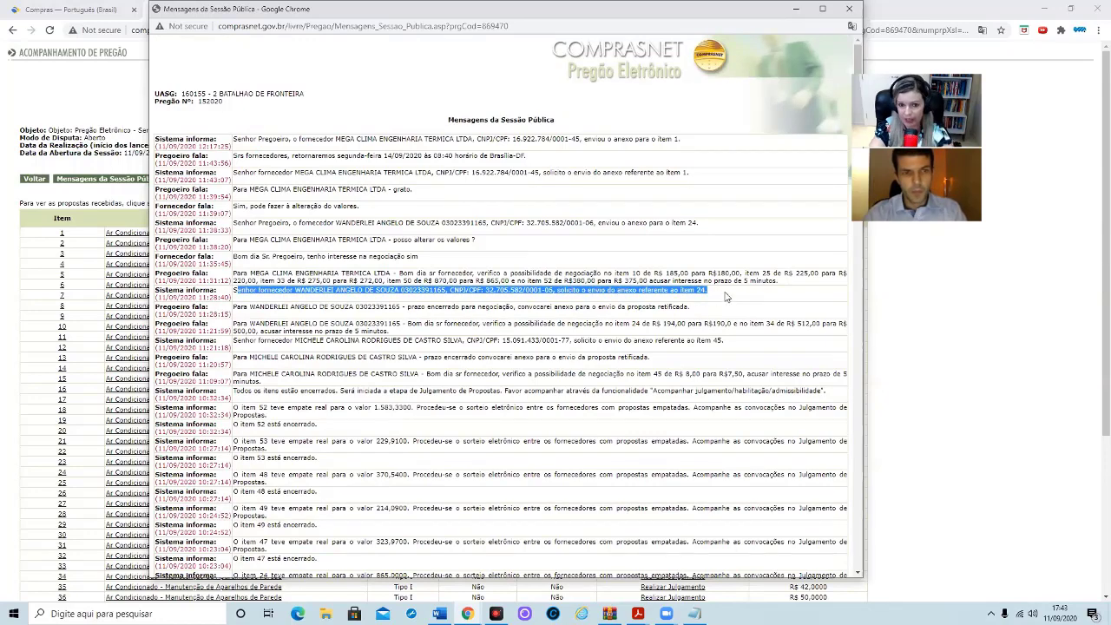
pyautogui.moveTo(261, 273); pyautogui.dragTo(581, 274)
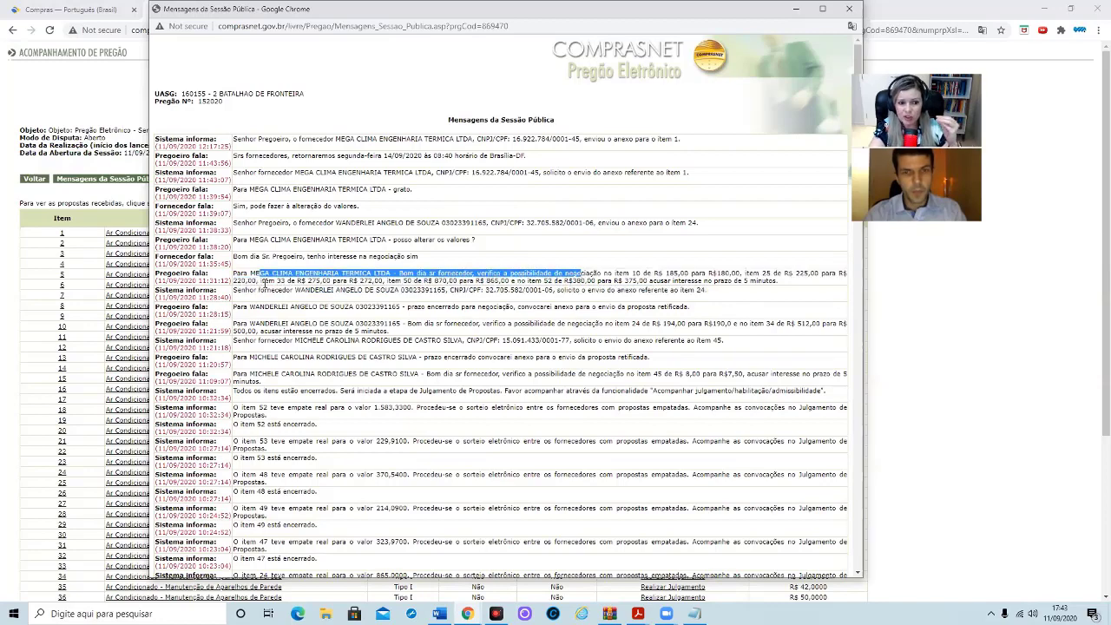